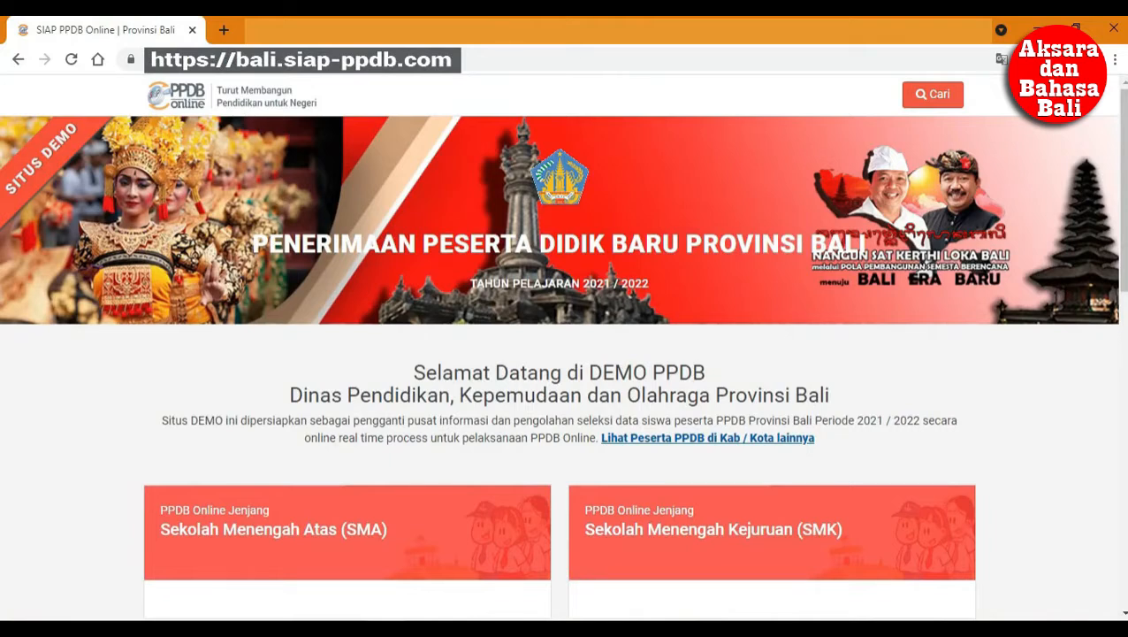
- Open the SMK section and start online registration for the Zonasi Tahap II track
left_click(776, 530)
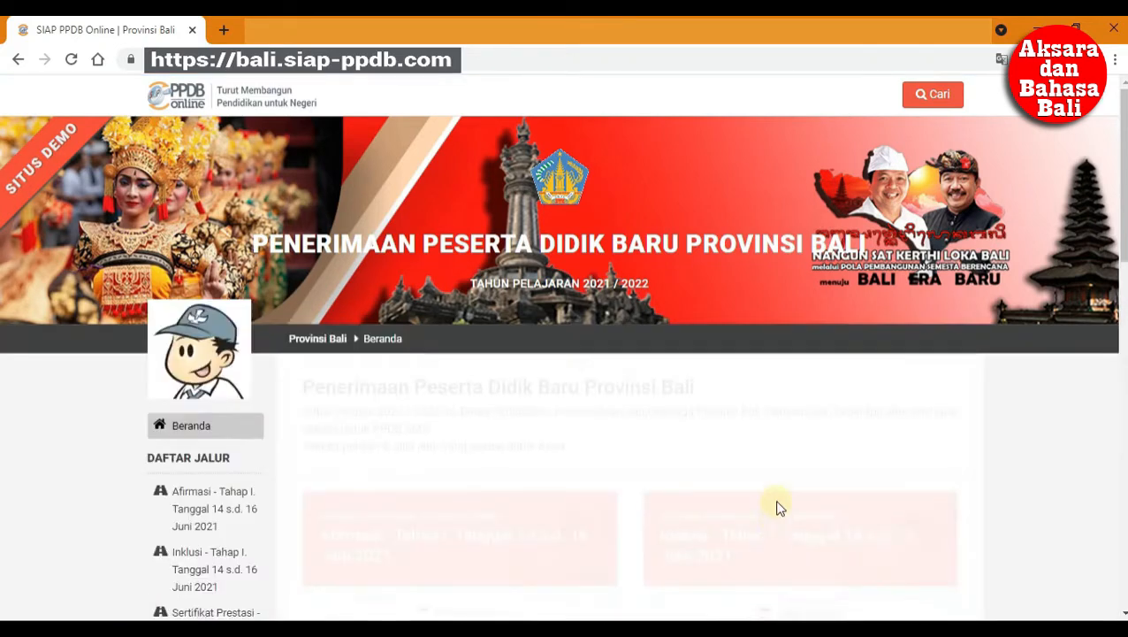
scroll(736, 463, "down", 3)
scroll(716, 478, "down", 3)
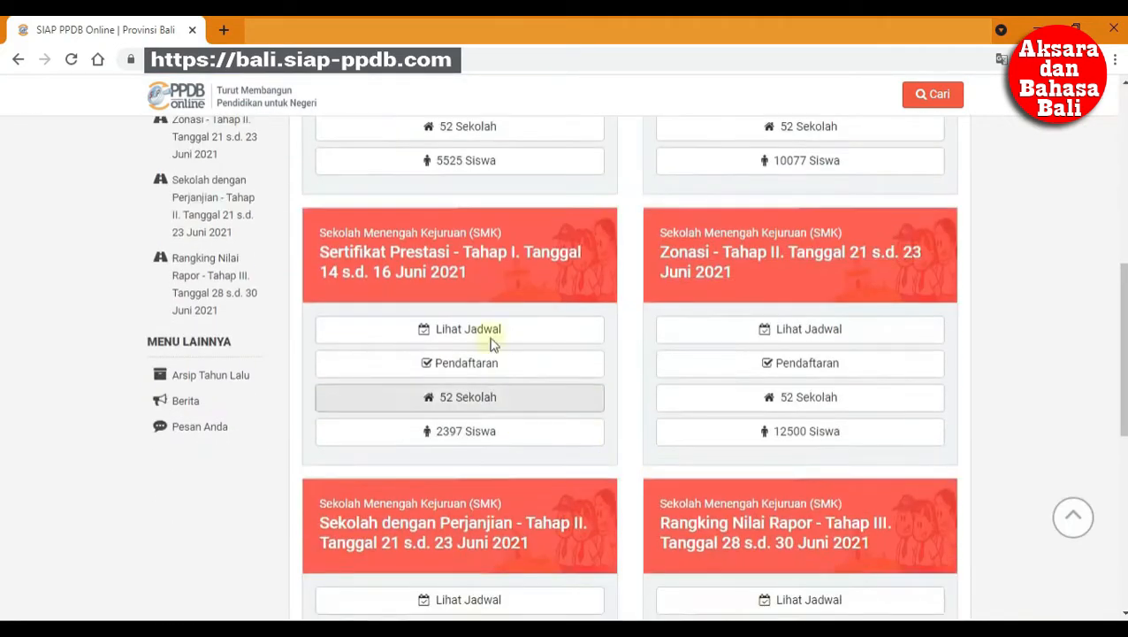
scroll(715, 274, "down", 5)
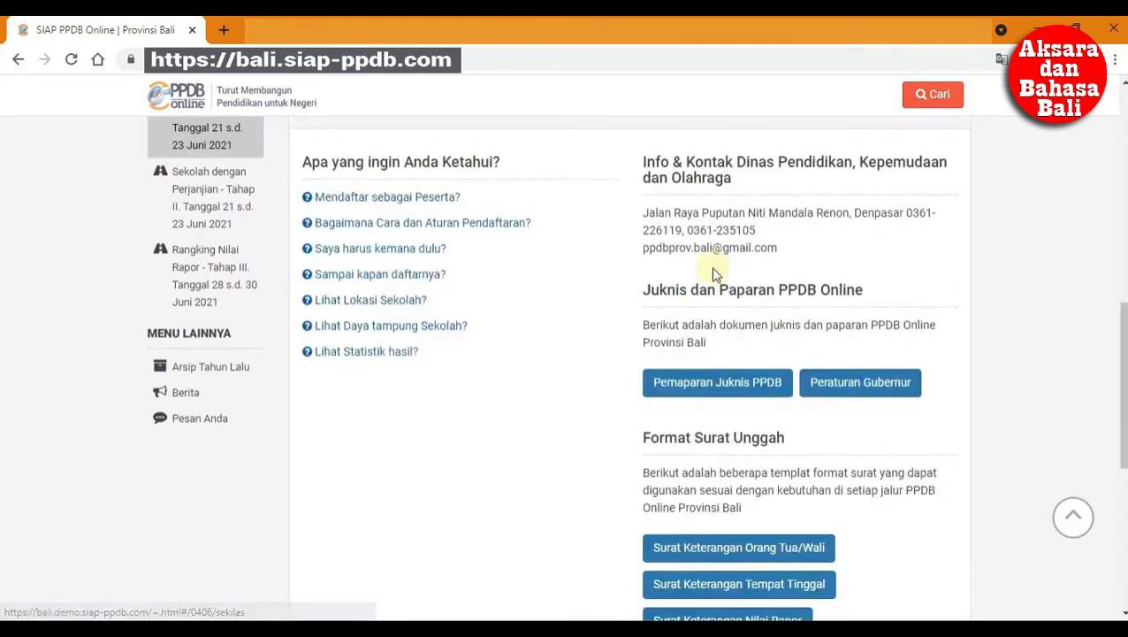
scroll(729, 283, "up", 6)
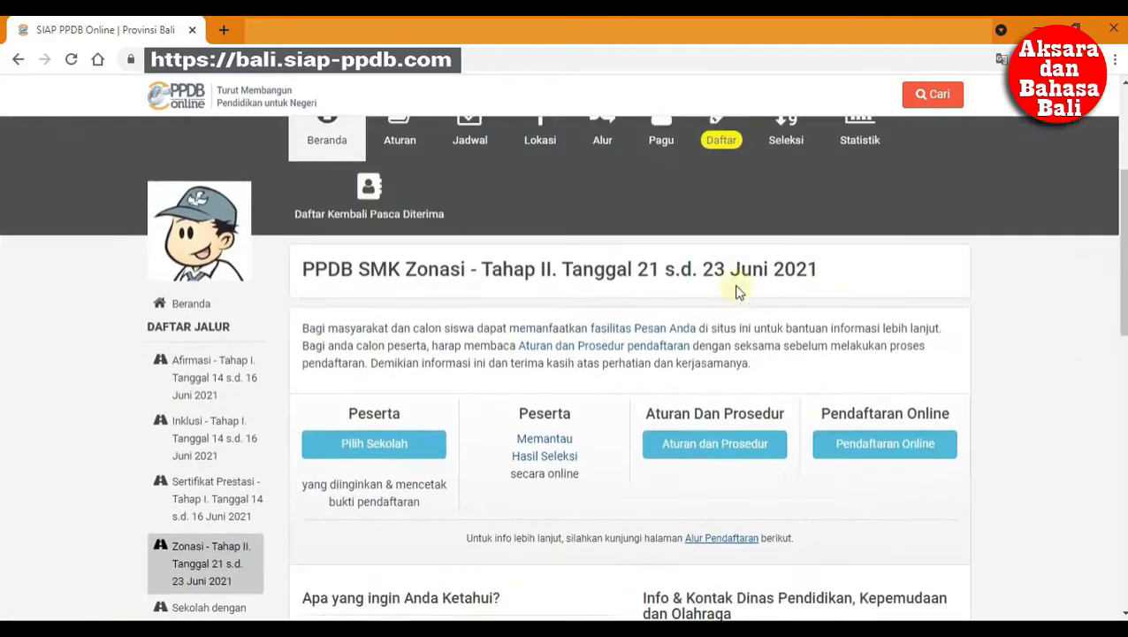
left_click(867, 563)
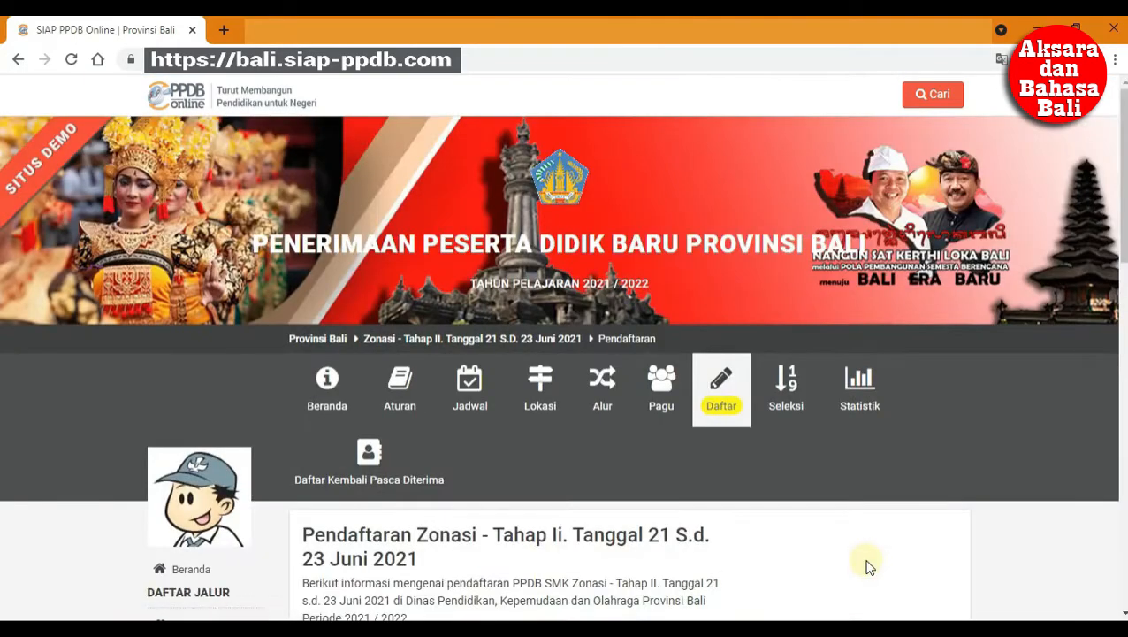
scroll(745, 478, "down", 6)
- Paste the student's NISN, choose Dalam Provinsi, graduation type Reguler and year 2021
left_click(480, 353)
key("ctrl+v")
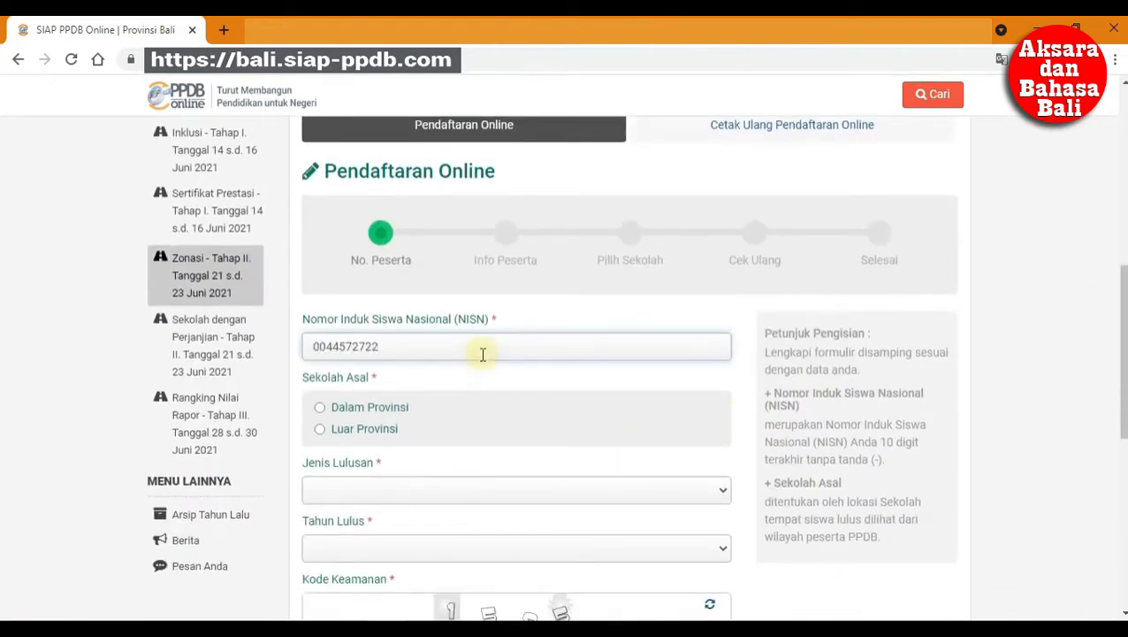
left_click(392, 411)
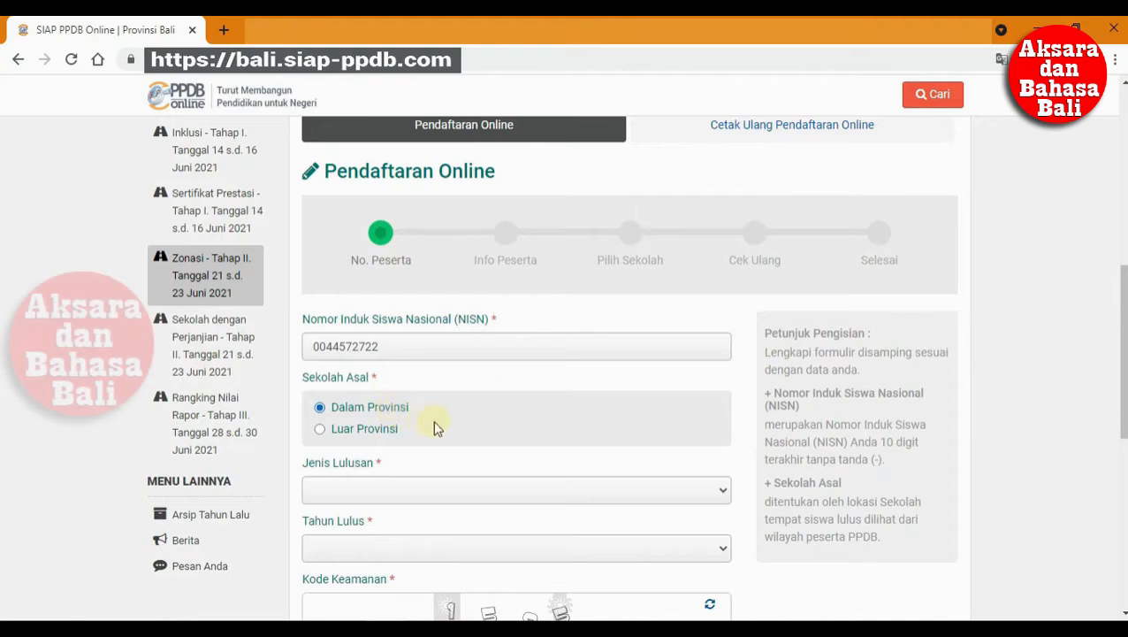
scroll(460, 429, "down", 2)
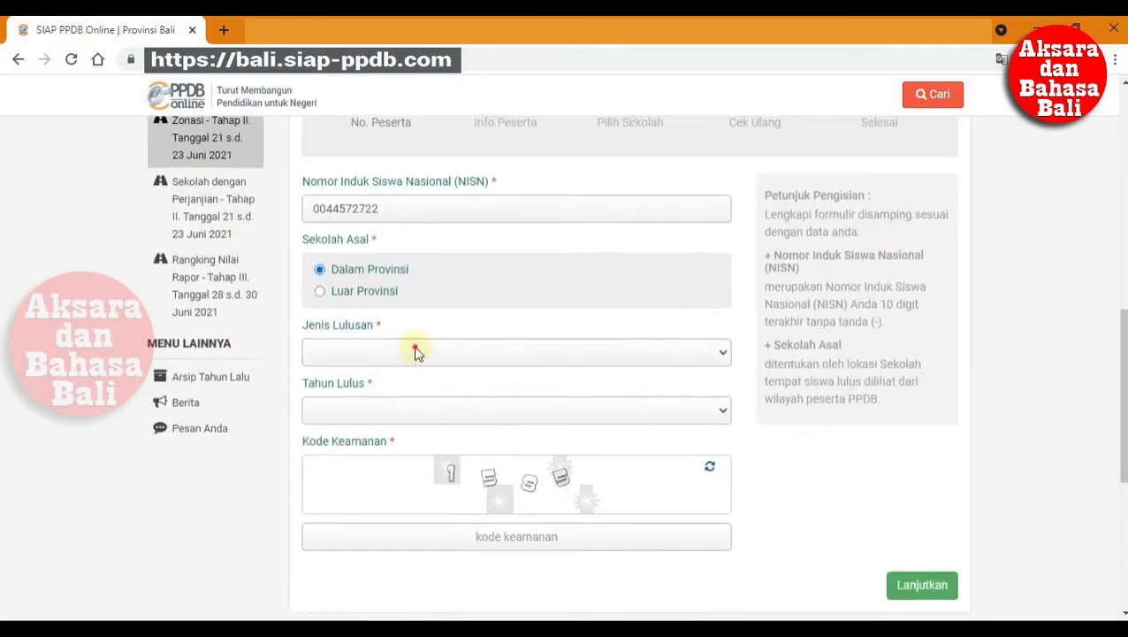
left_click(417, 352)
left_click(408, 370)
left_click(409, 412)
left_click(408, 431)
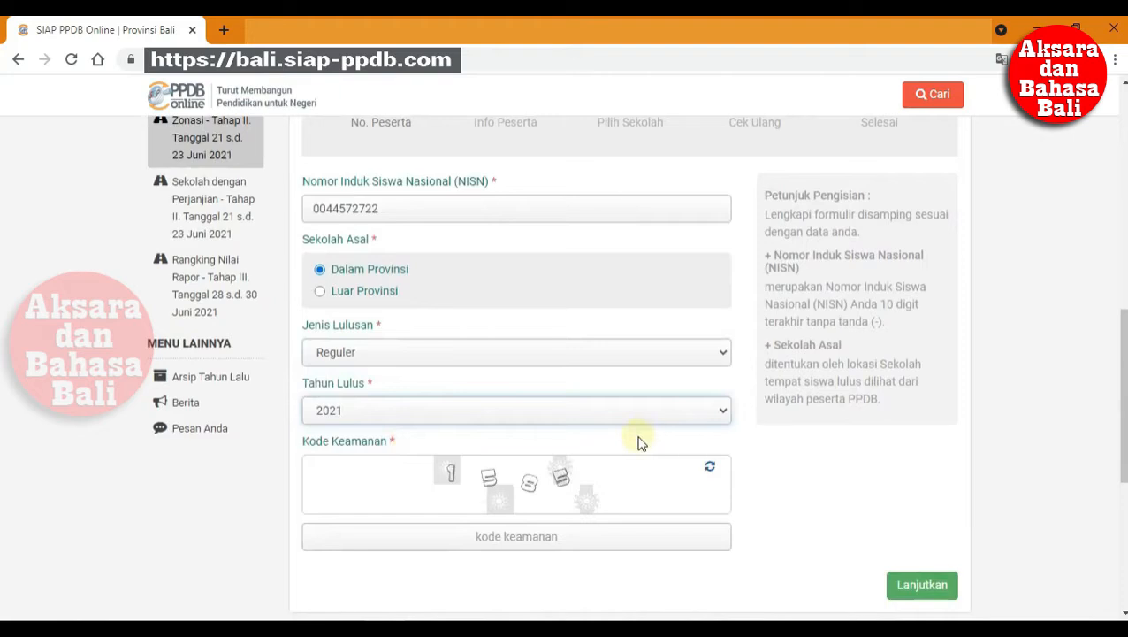
- Enter security code 1585 and continue to load the school-of-origin data
scroll(638, 443, "down", 2)
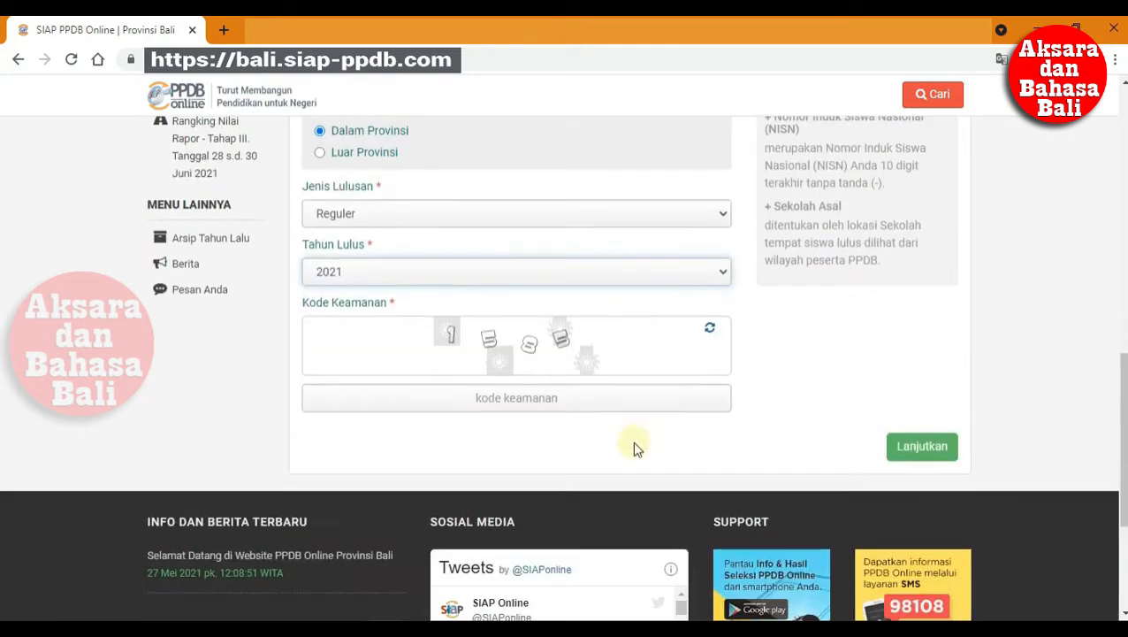
left_click(574, 403)
type("1")
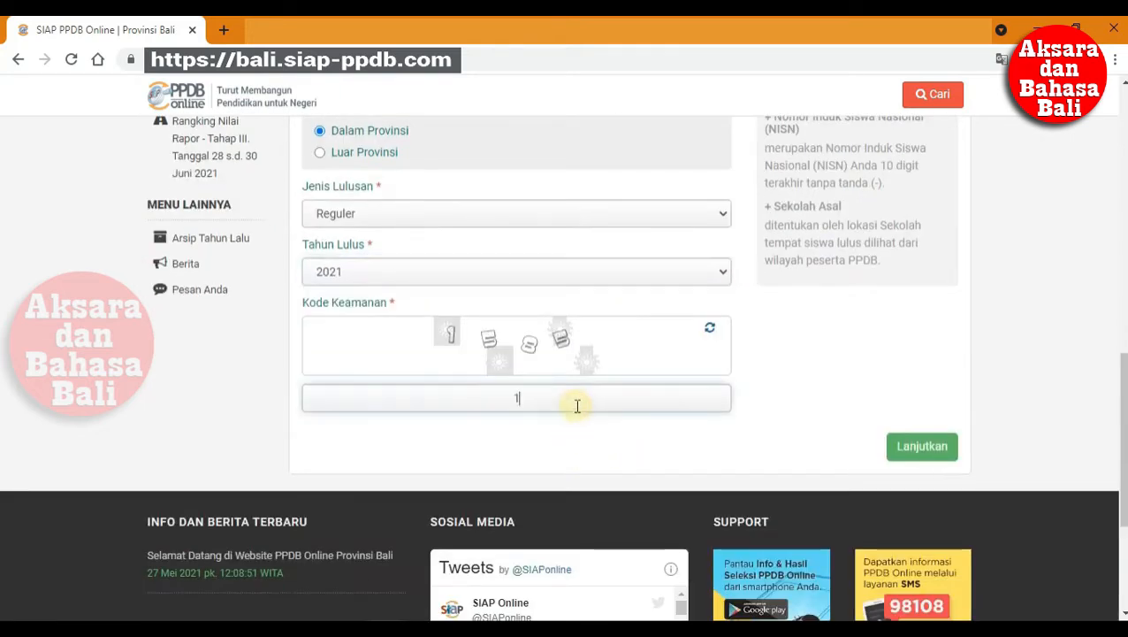
type("585")
left_click(908, 453)
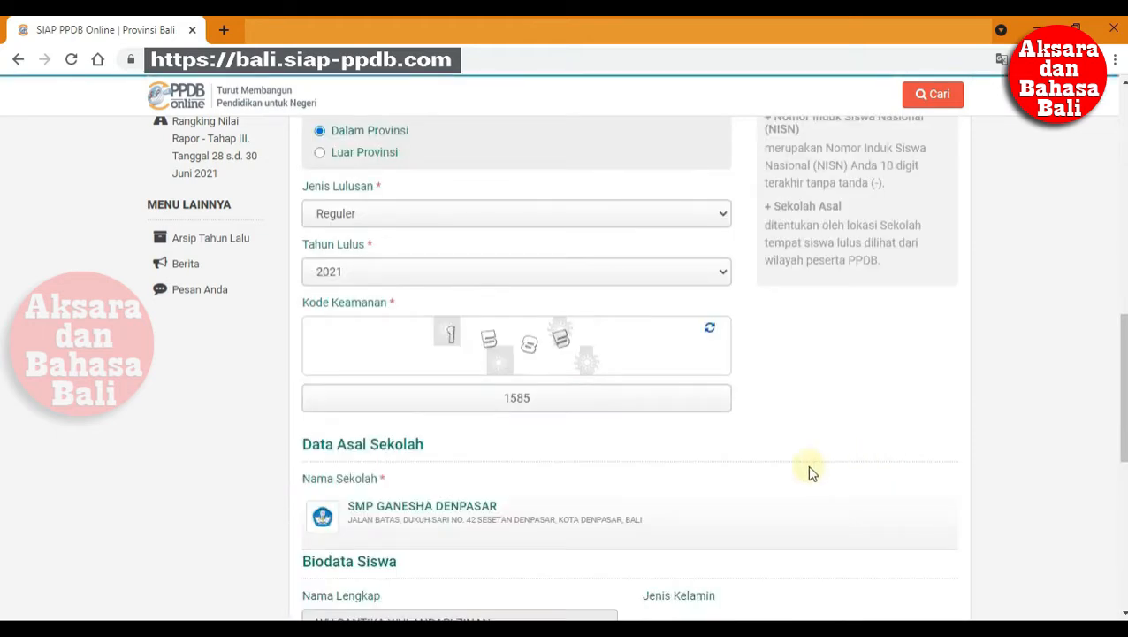
- Set the address district to Denpasar Selatan and the sub-district to Sesetan
scroll(778, 477, "down", 4)
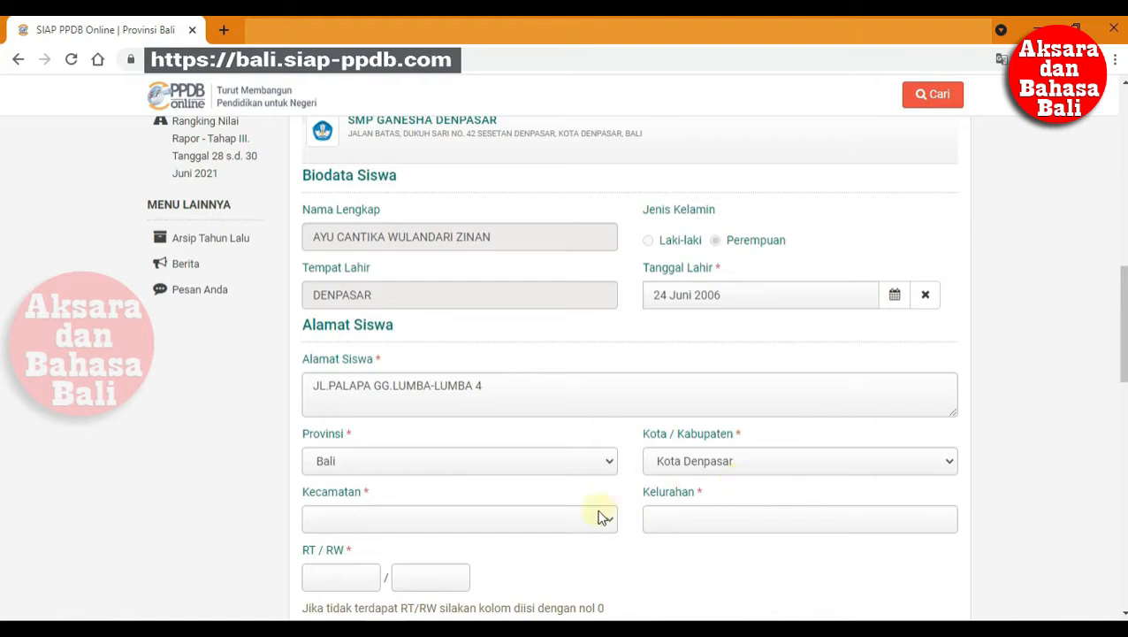
left_click(599, 517)
left_click(582, 568)
left_click(728, 519)
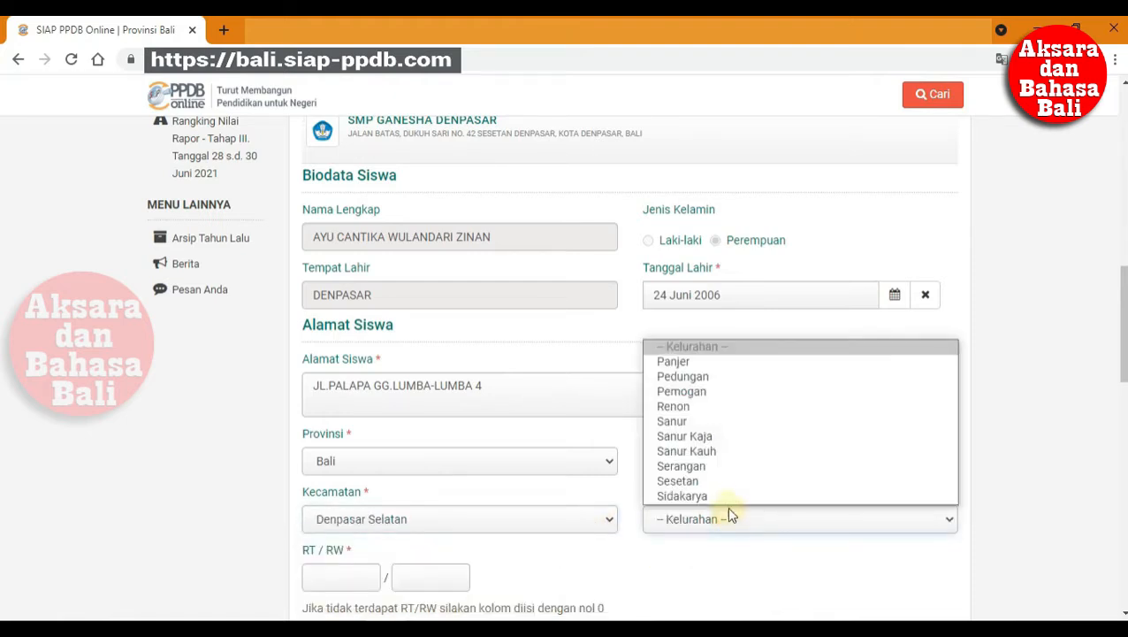
left_click(726, 479)
- Fill in RT 0 and RW 0 for the student's address
scroll(707, 523, "down", 2)
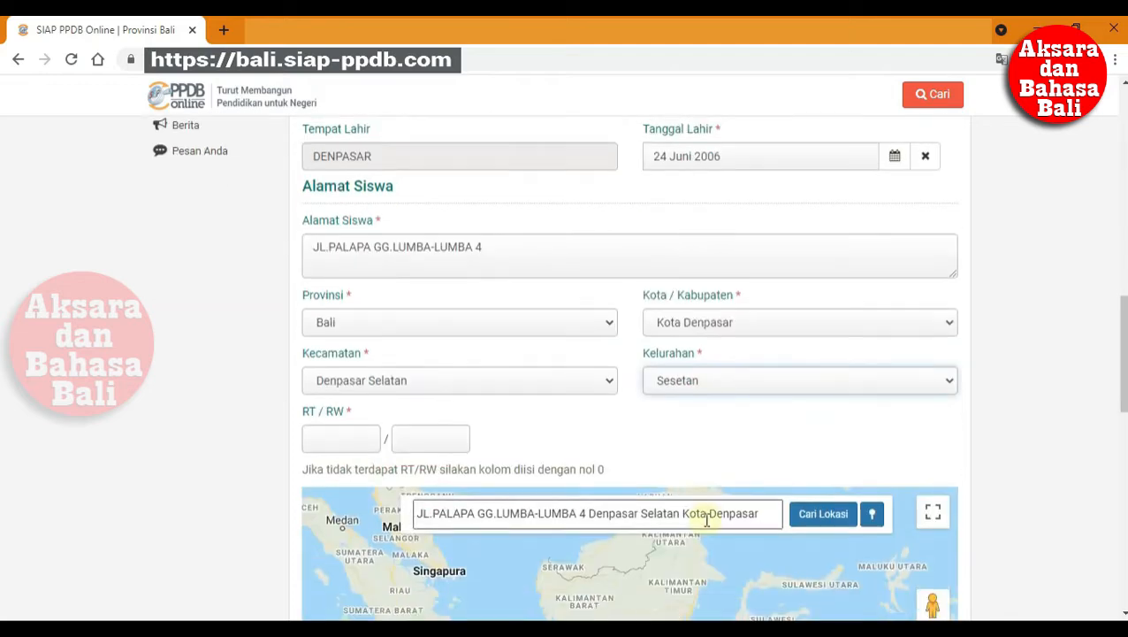
left_click(363, 447)
type("0")
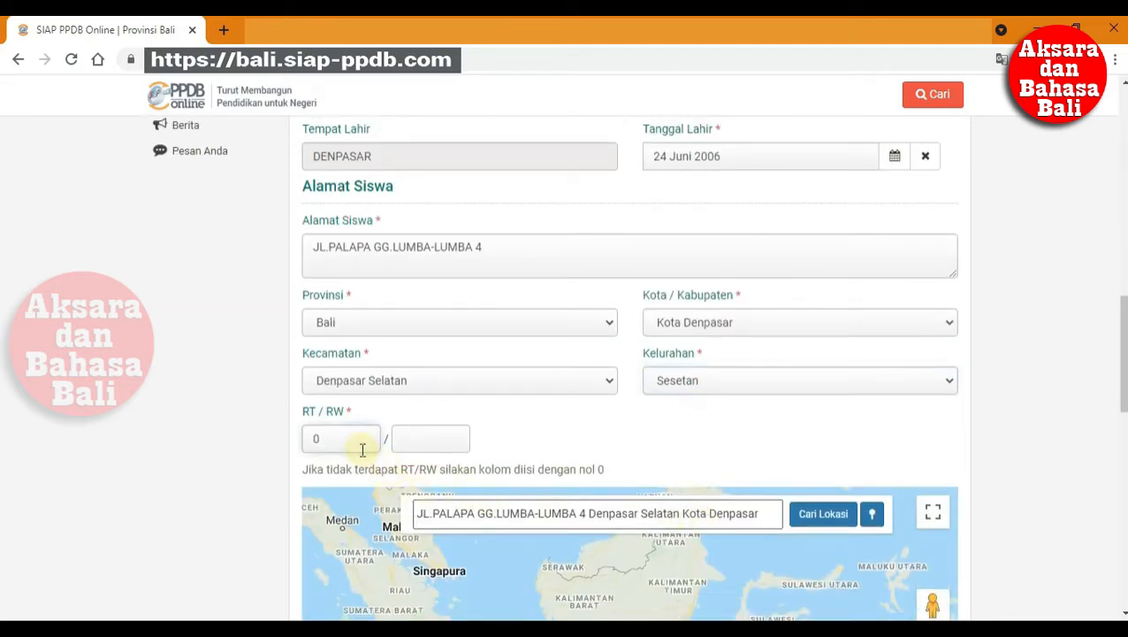
left_click(423, 447)
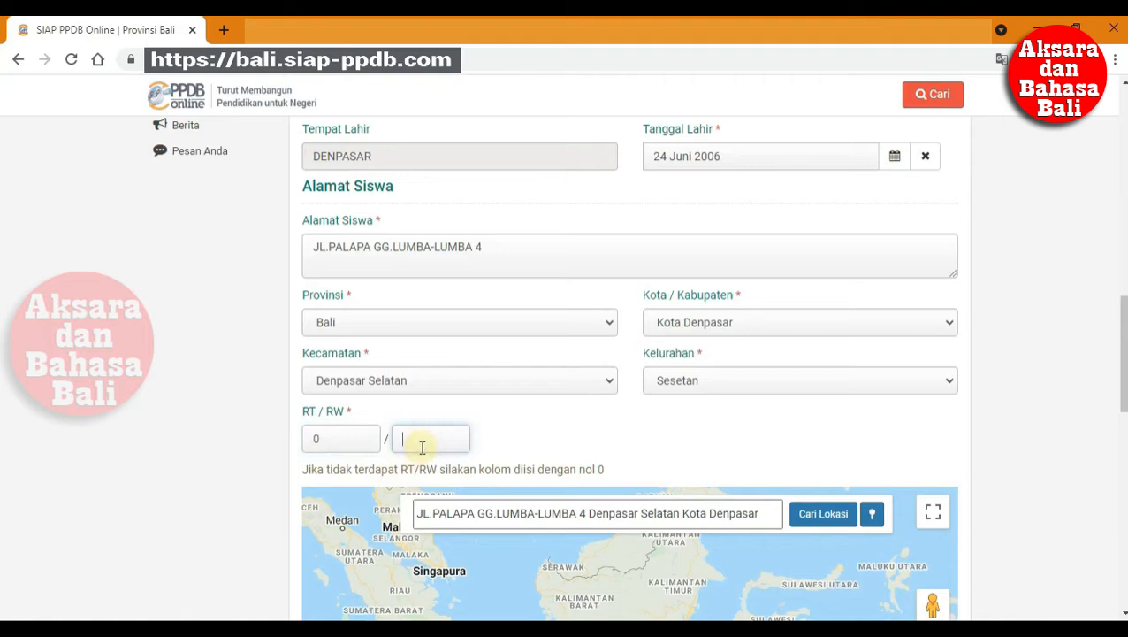
type("0")
scroll(635, 470, "down", 2)
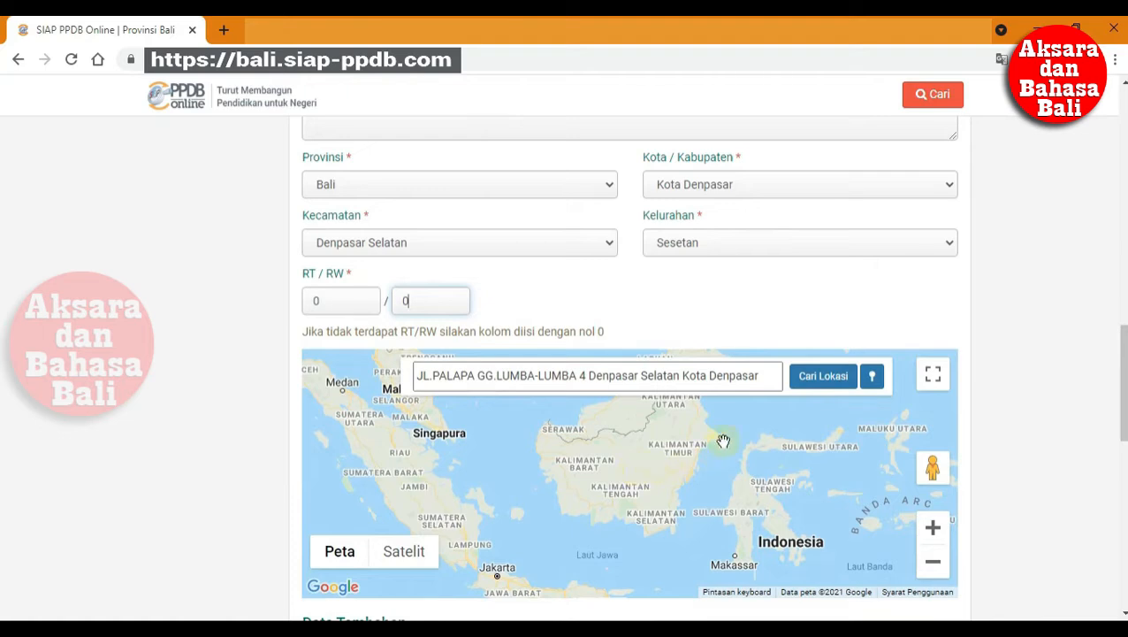
- Find the address on the map, zoom in twice, and nudge the Domisili Siswa marker into place
left_click(816, 385)
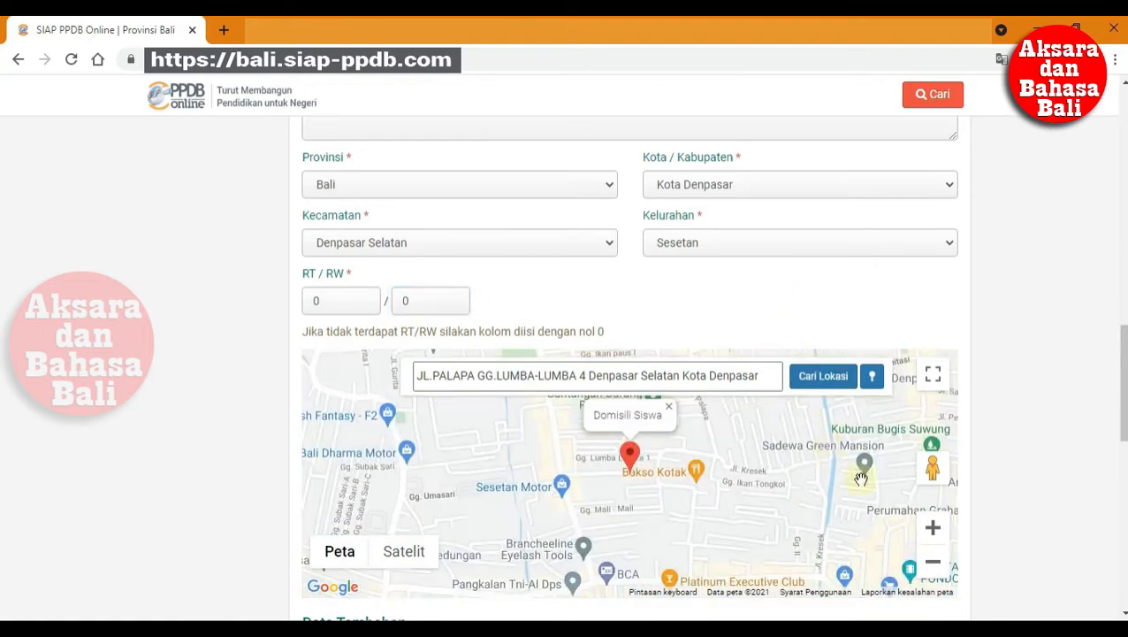
left_click(932, 529)
left_click(932, 530)
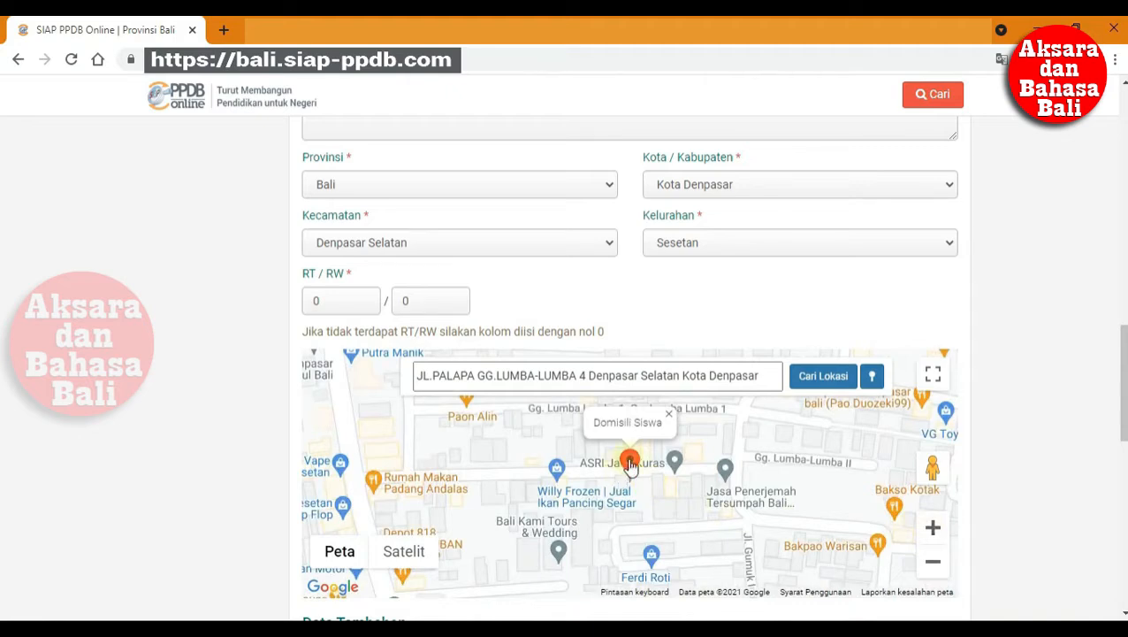
left_click_drag(630, 462, 622, 462)
scroll(765, 462, "down", 2)
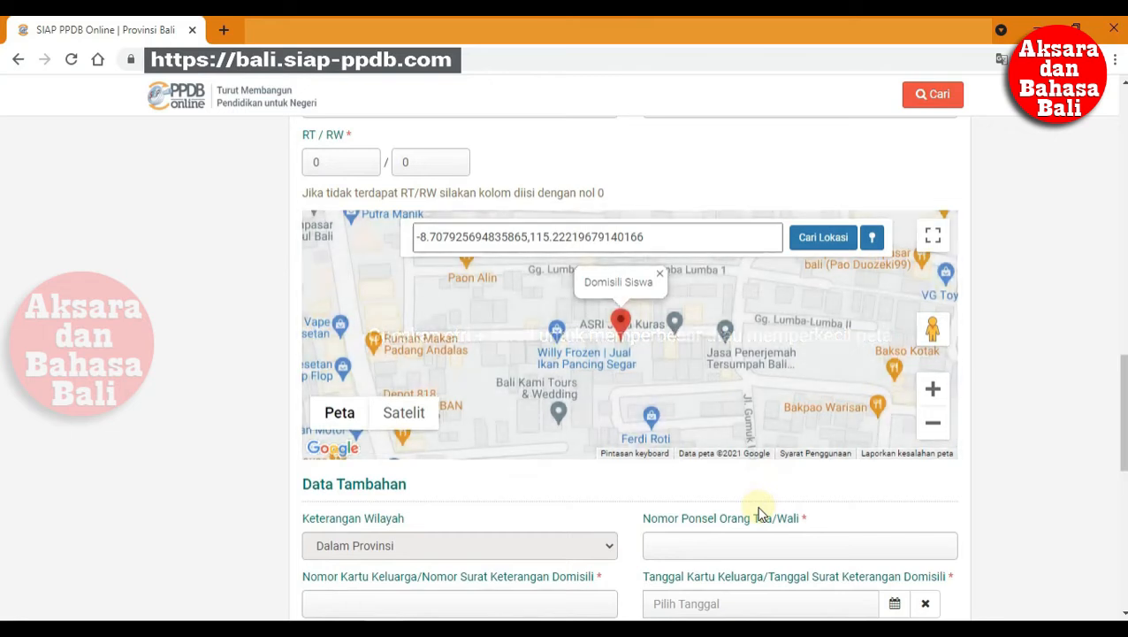
scroll(681, 527, "down", 2)
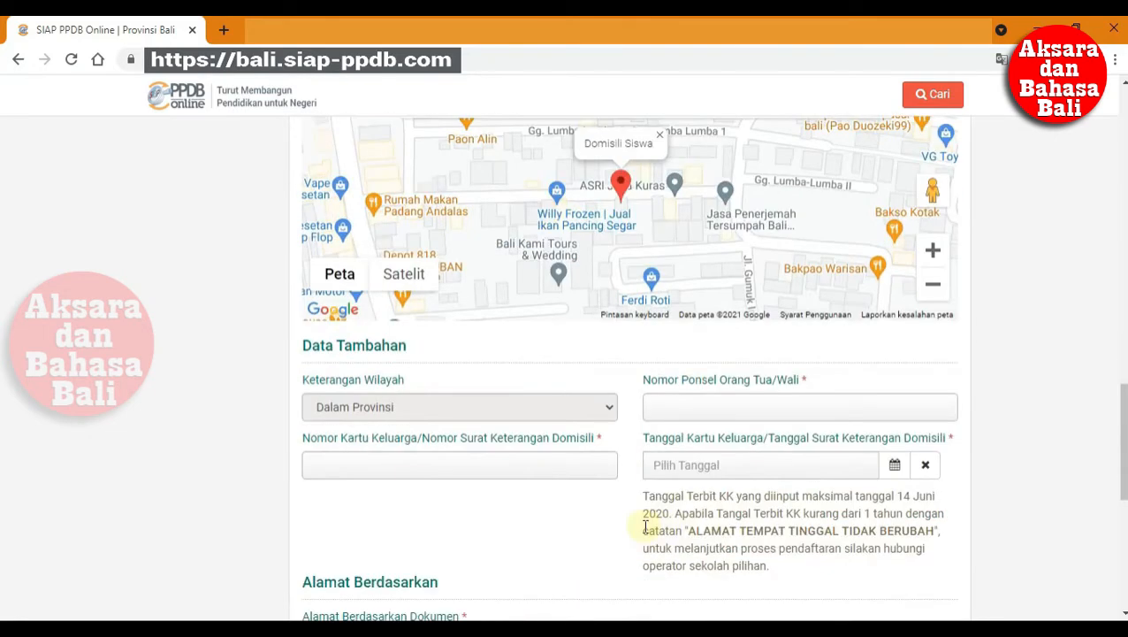
- Enter the family card number and the parent's mobile phone number
left_click(479, 473)
type("1")
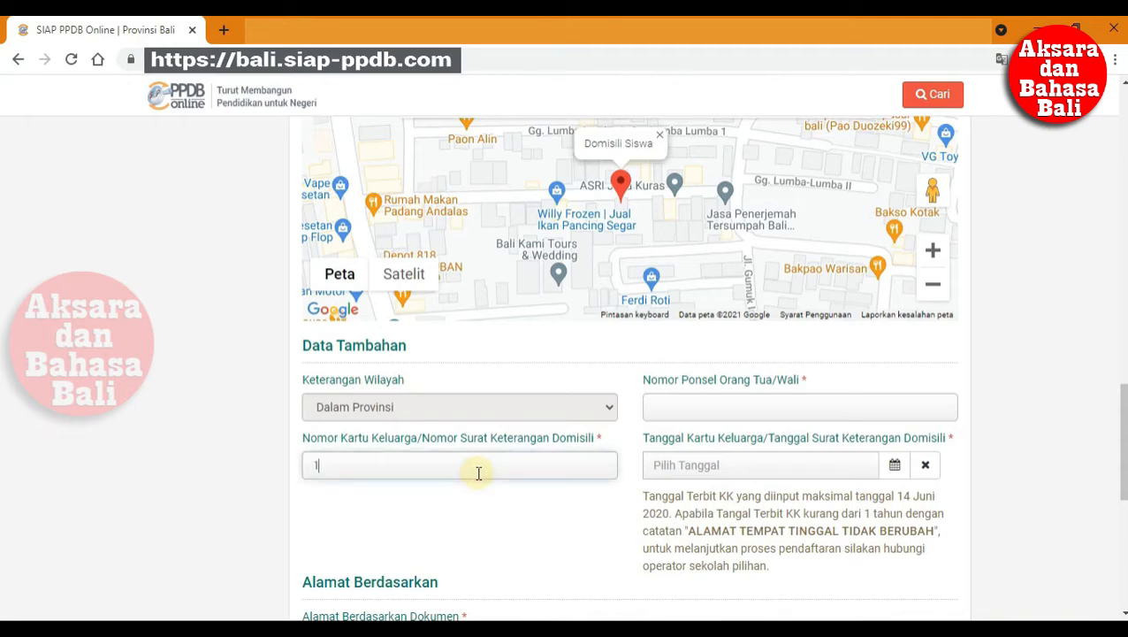
type("23456789")
left_click(650, 403)
type("0")
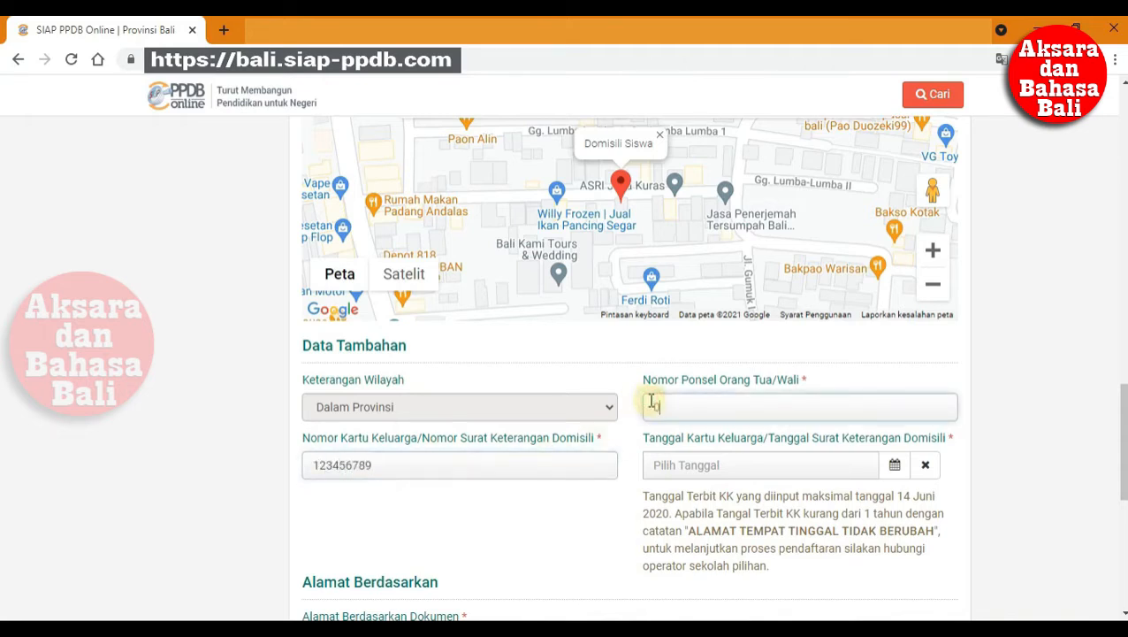
type("8123456789")
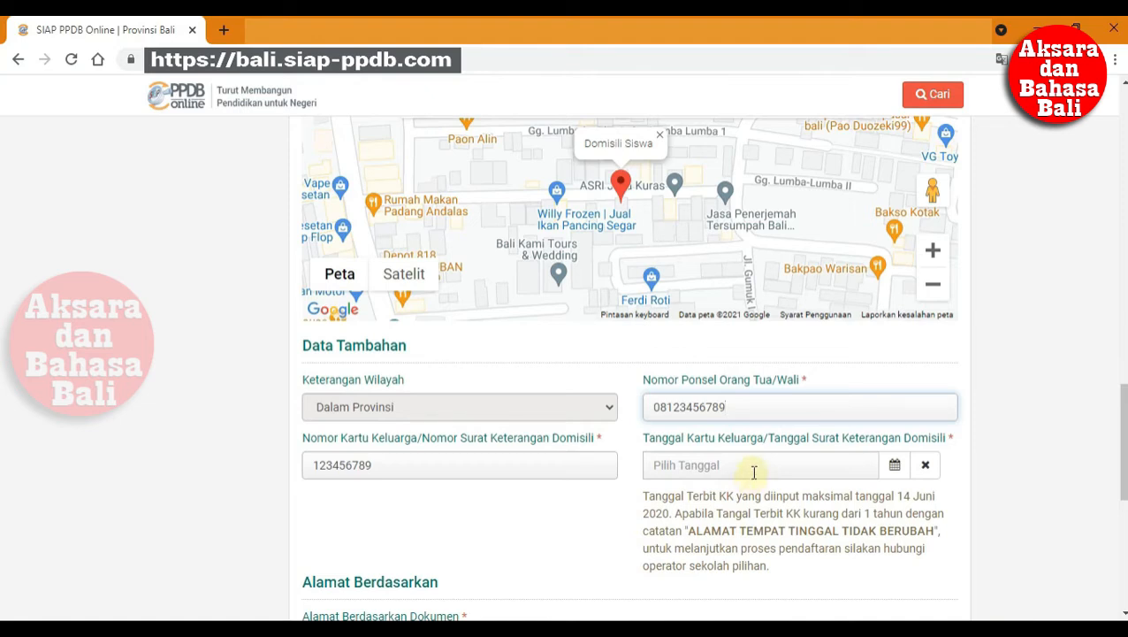
- Set the family card date to 1 Juni 2020, base the address on Dokumen KK, and continue
left_click(753, 470)
left_click(663, 278)
scroll(591, 469, "down", 3)
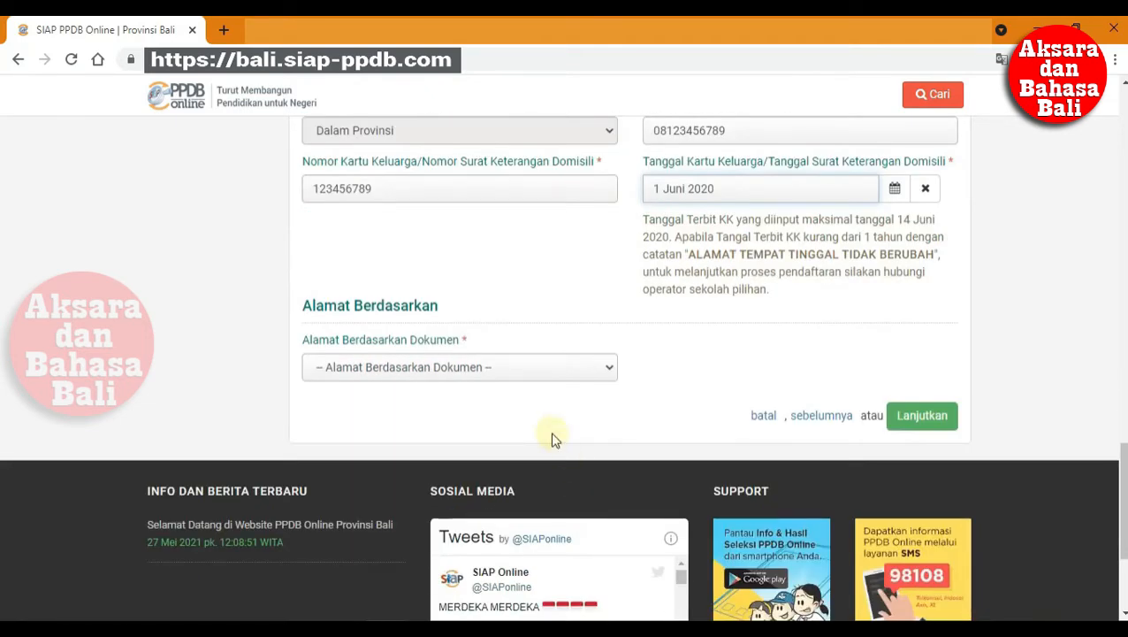
left_click(549, 367)
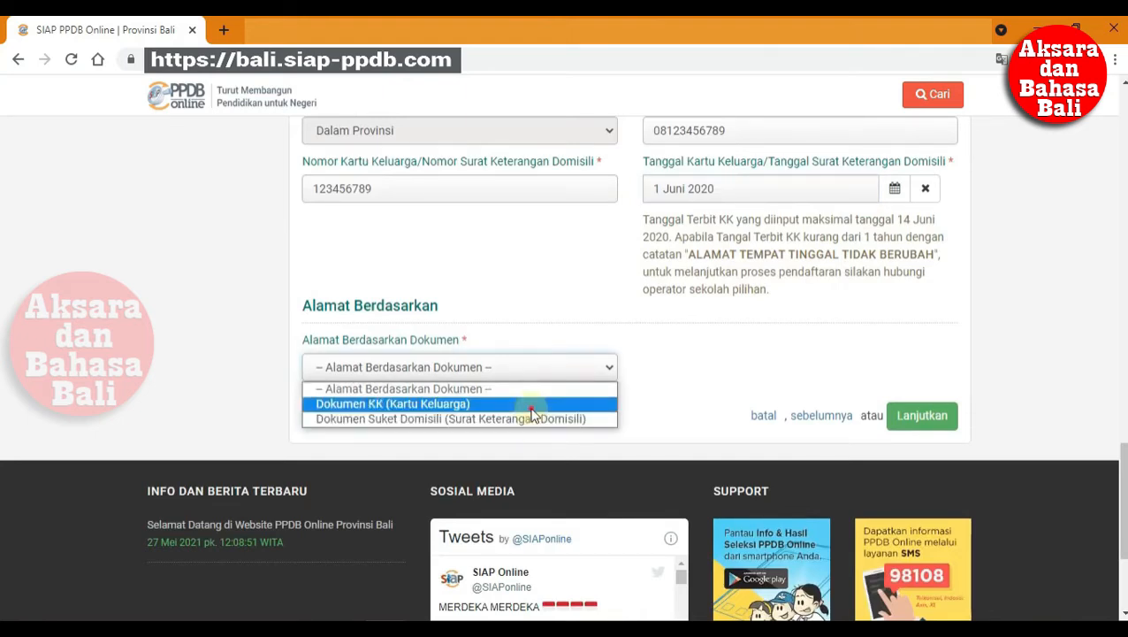
left_click(532, 407)
left_click(943, 421)
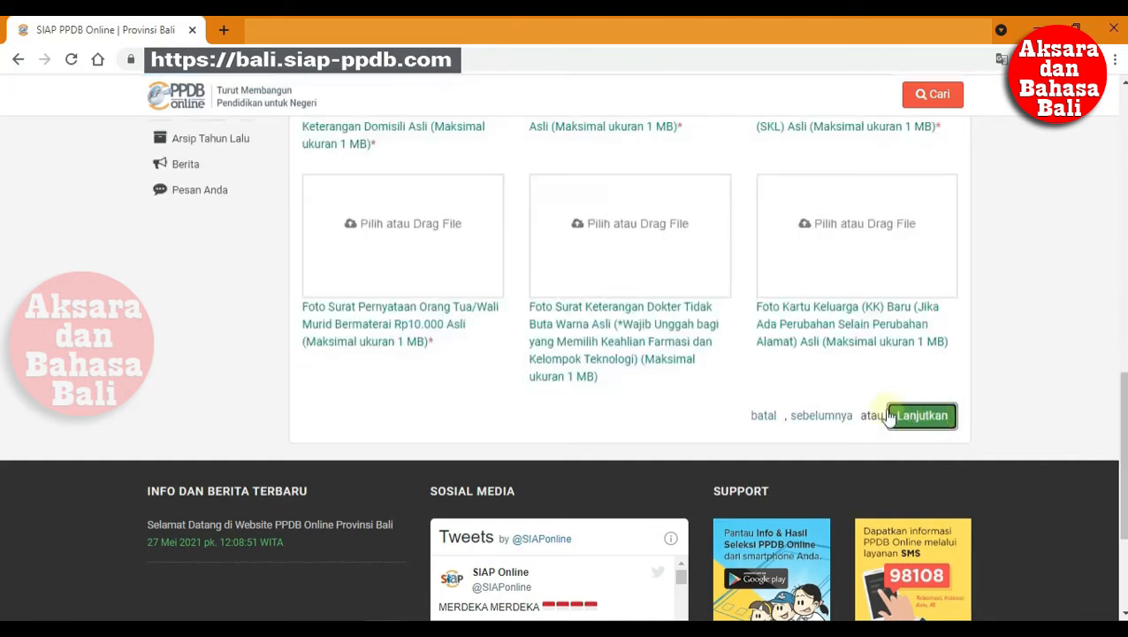
- Upload the Kartu Keluarga and Akta Kelahiran photo files
scroll(849, 415, "up", 5)
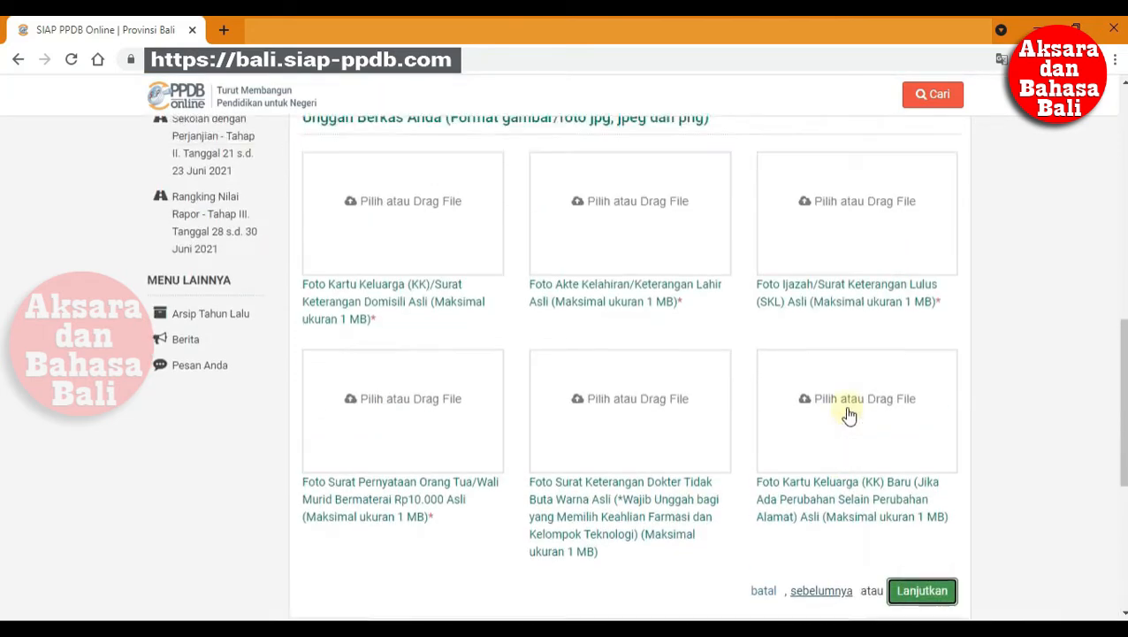
scroll(849, 414, "down", 2)
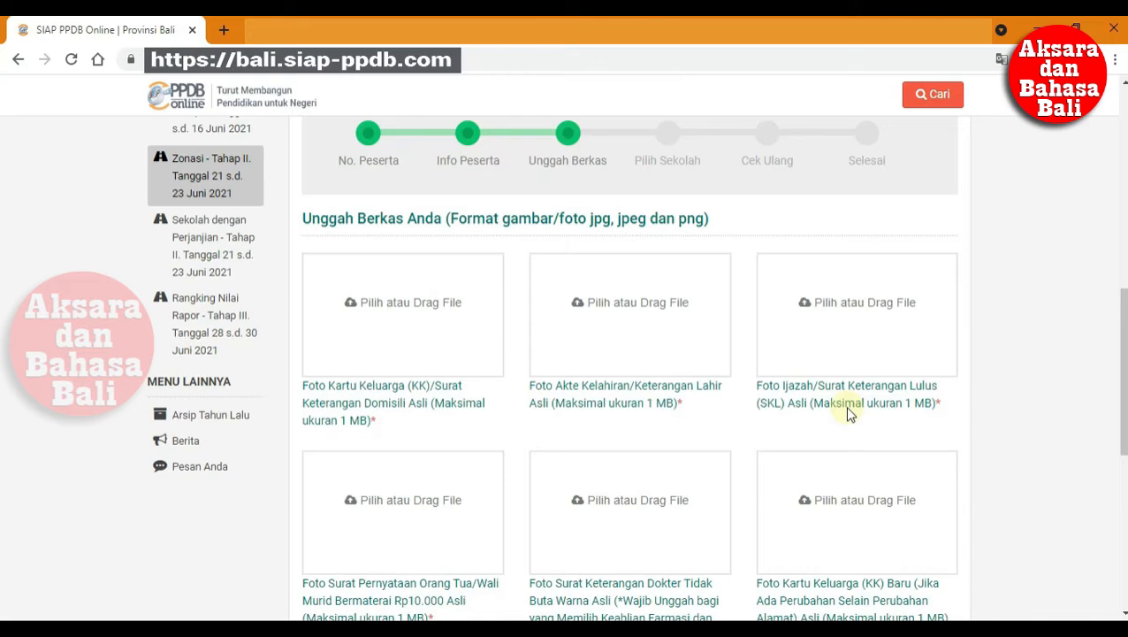
scroll(847, 409, "down", 2)
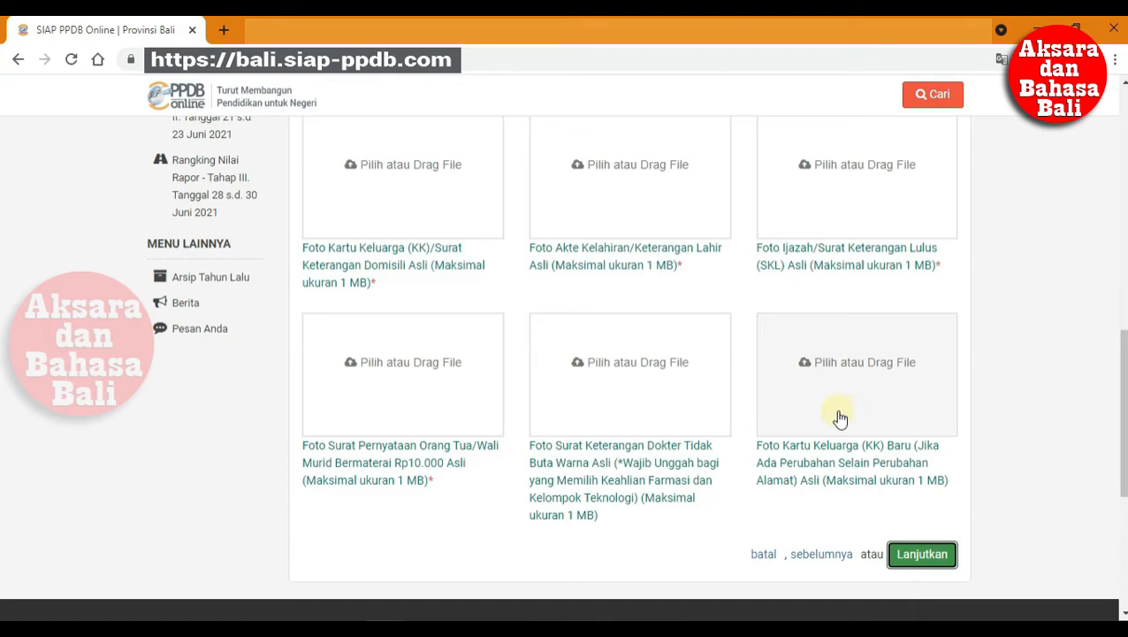
left_click(453, 176)
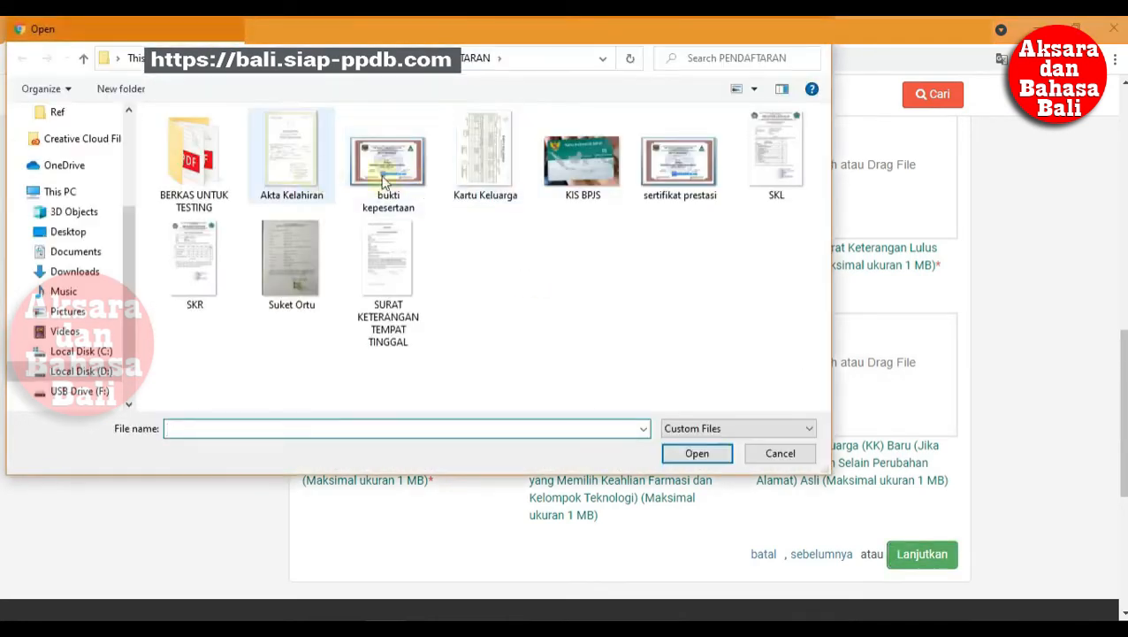
left_click(483, 168)
left_click(695, 453)
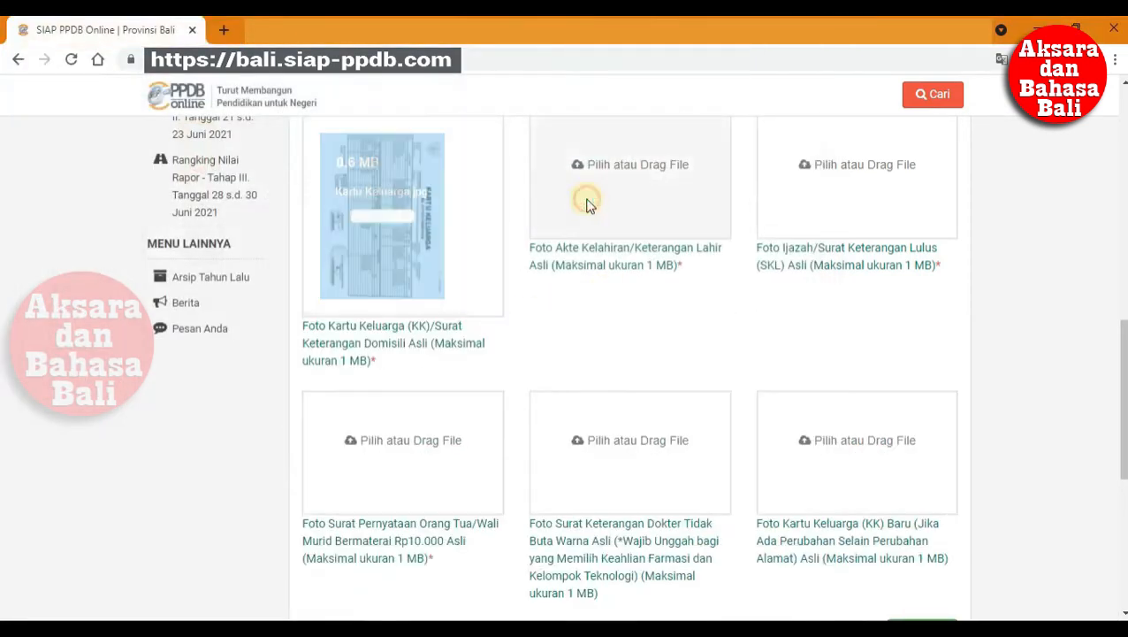
left_click(586, 199)
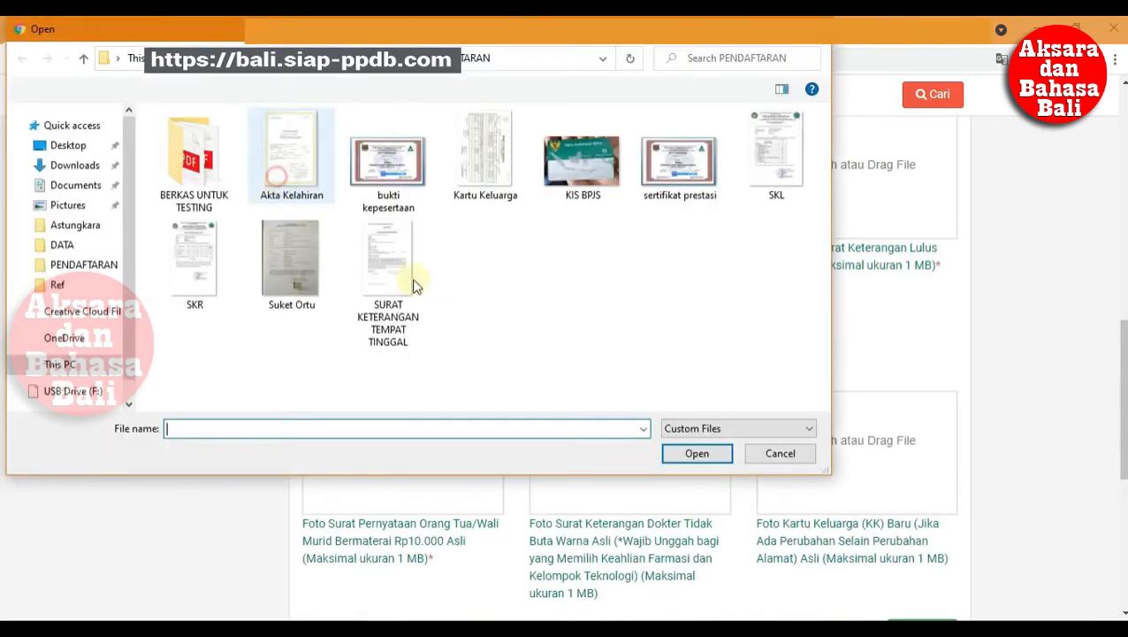
left_click(289, 146)
left_click(695, 453)
- Upload the SKL and Suket Ortu photo files
left_click(833, 232)
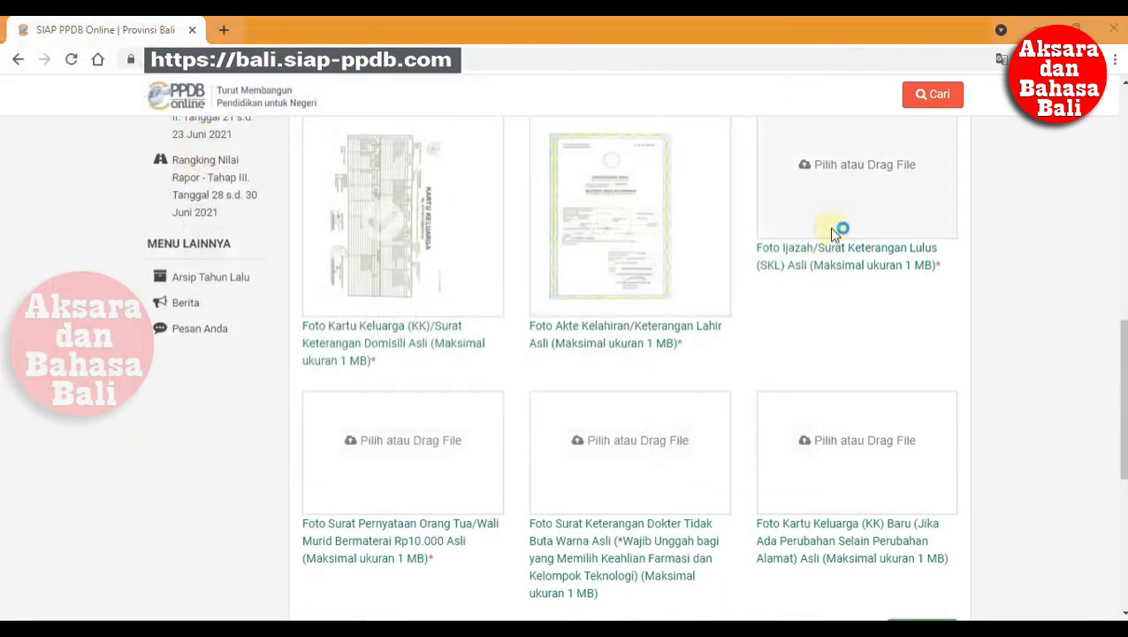
left_click(753, 172)
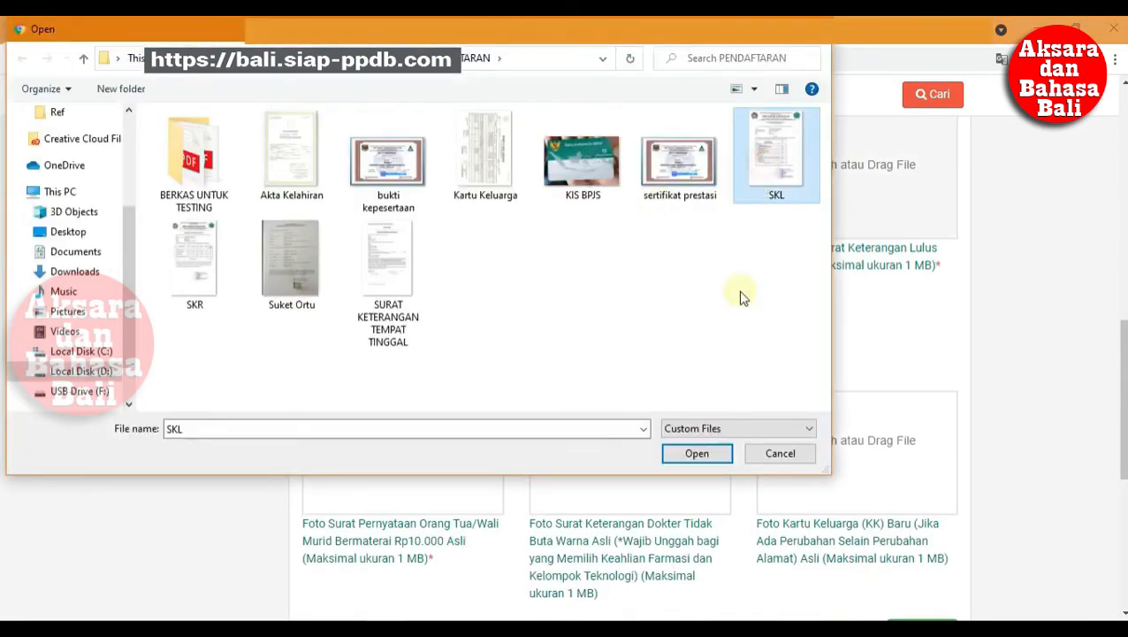
left_click(695, 454)
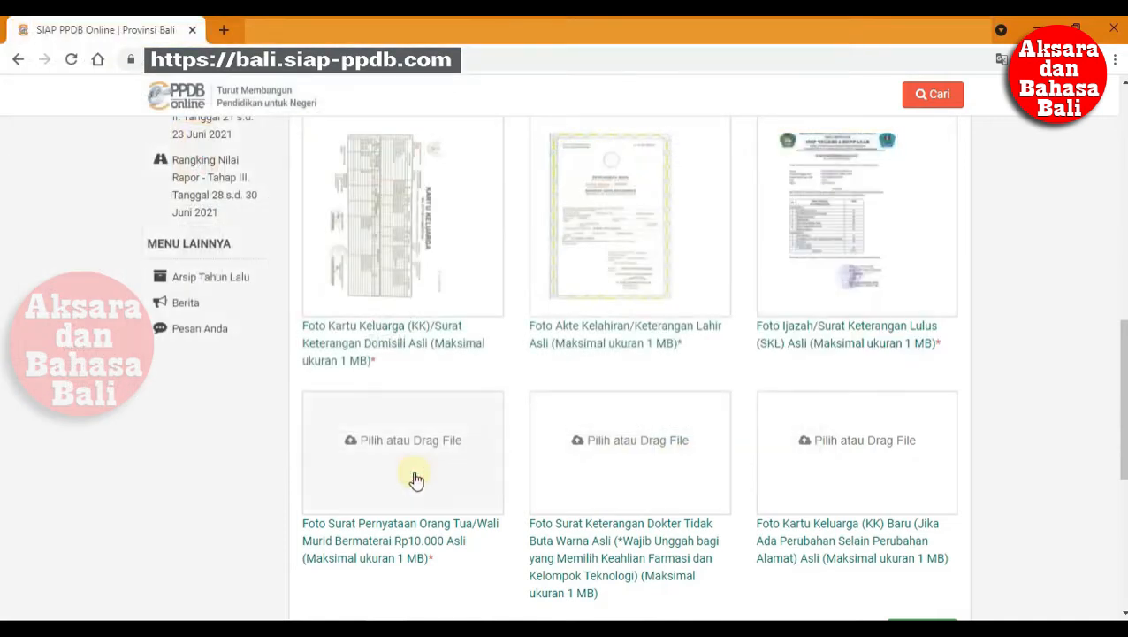
left_click(417, 464)
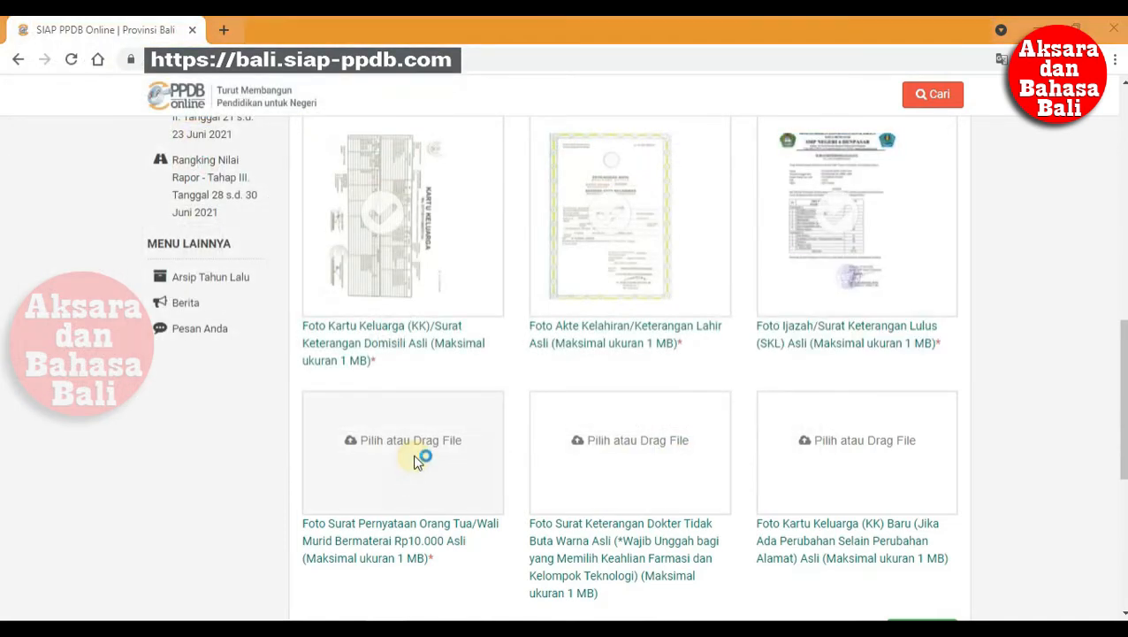
left_click(305, 292)
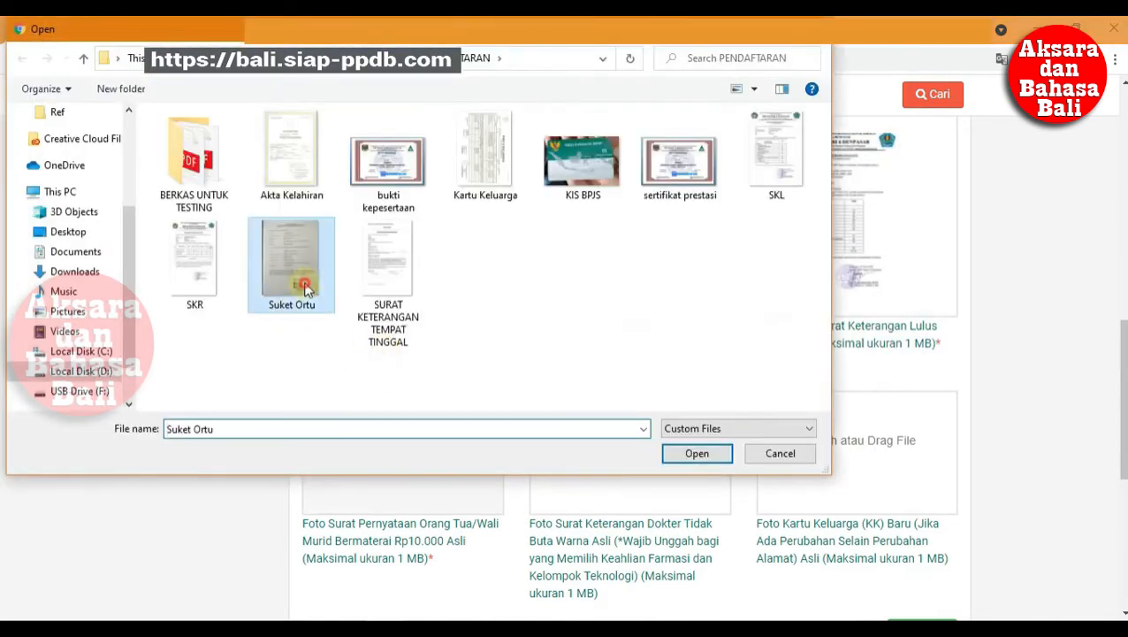
left_click(707, 455)
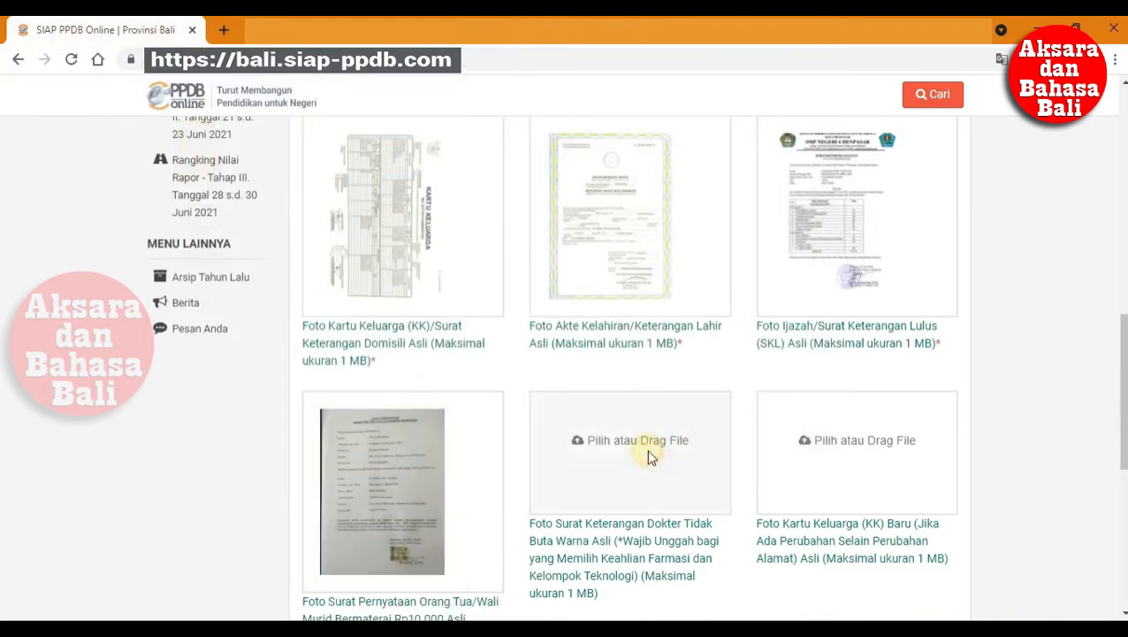
- Skip the optional doctor's colour-blindness letter and proceed to Pilih Sekolah
left_click(646, 448)
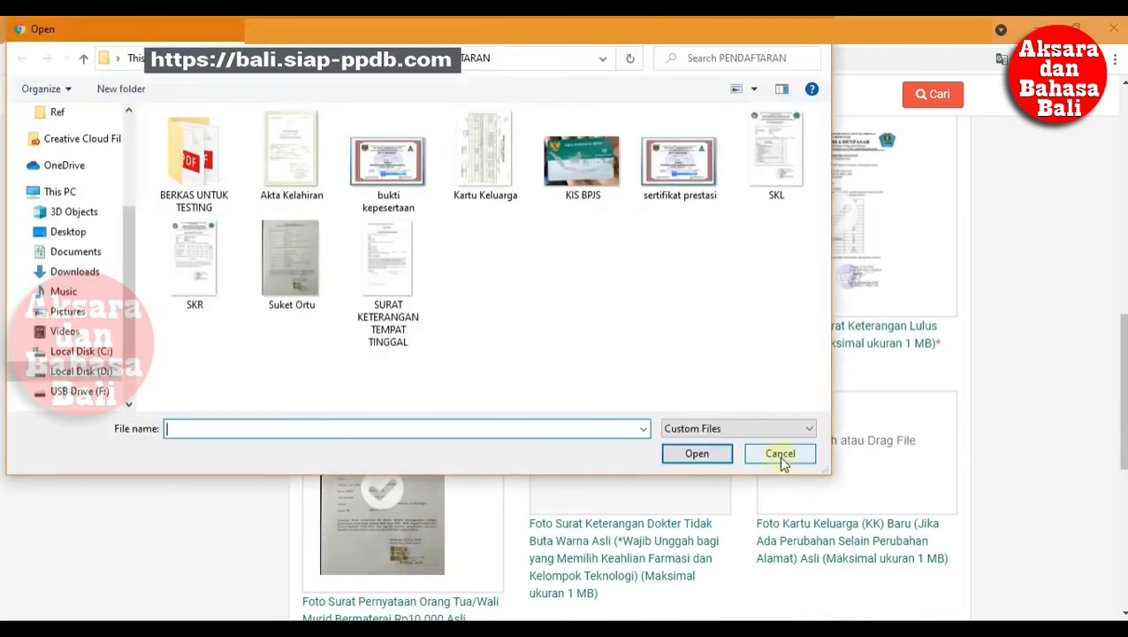
left_click(778, 453)
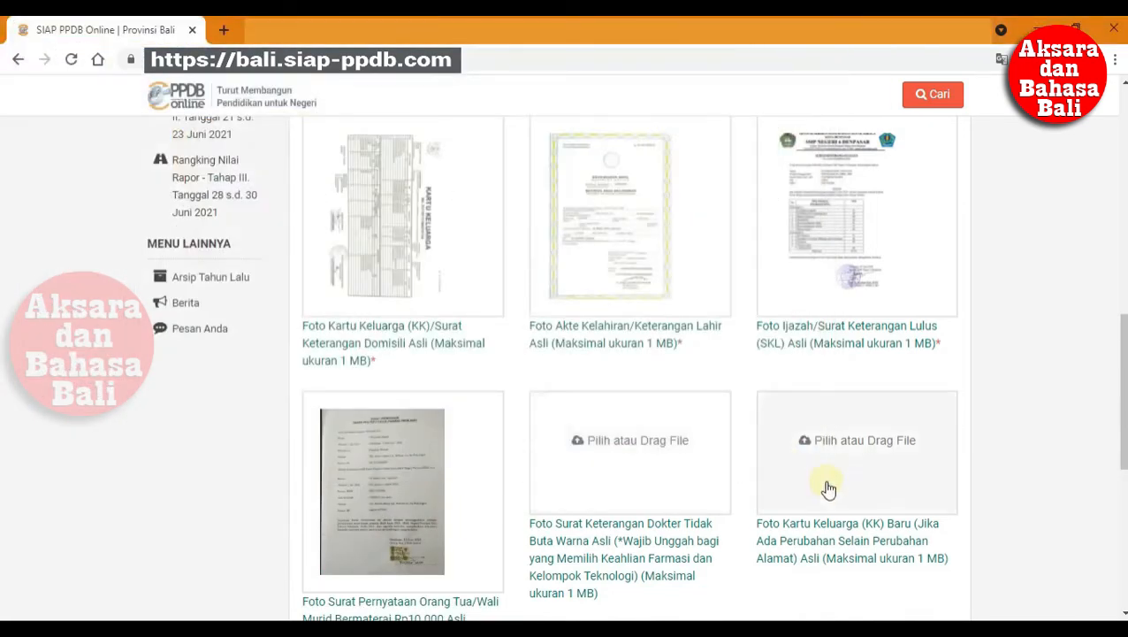
scroll(827, 487, "down", 2)
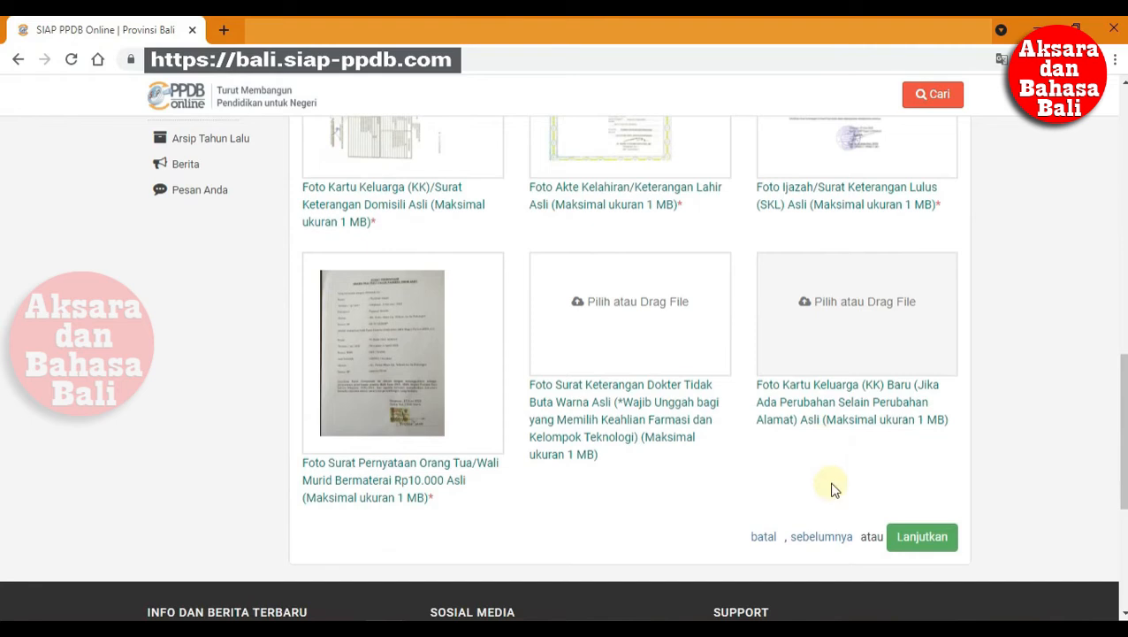
left_click(924, 536)
scroll(839, 492, "down", 2)
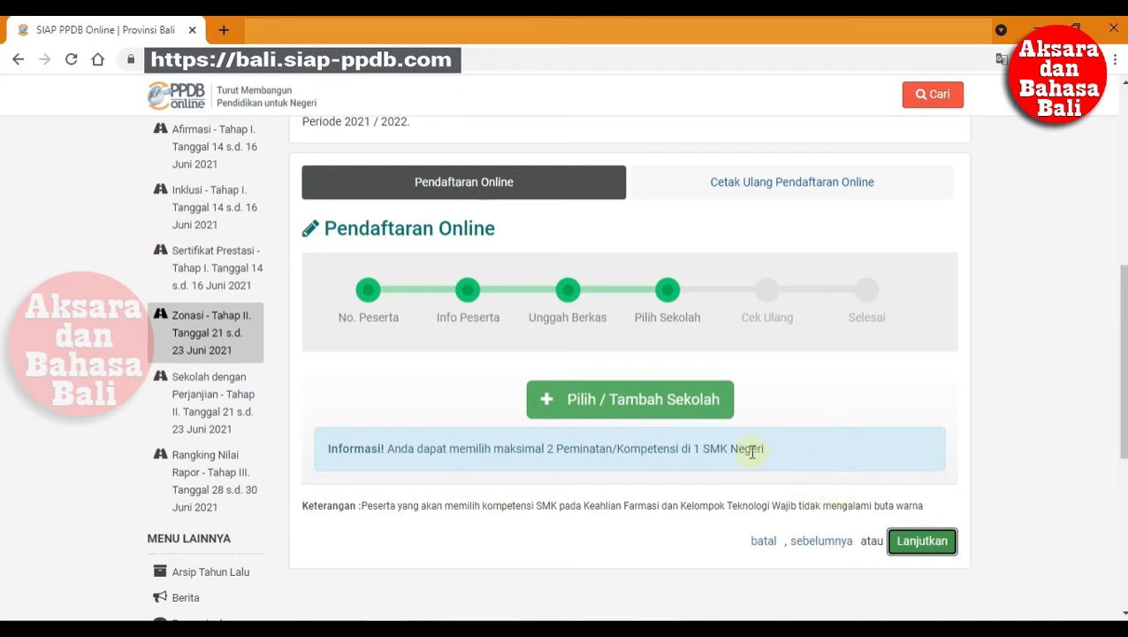
- Save SMK NEGERI 2 DENPASAR with Otomatisasi dan Tata Kelola Perkantoran as the first choice
left_click(707, 405)
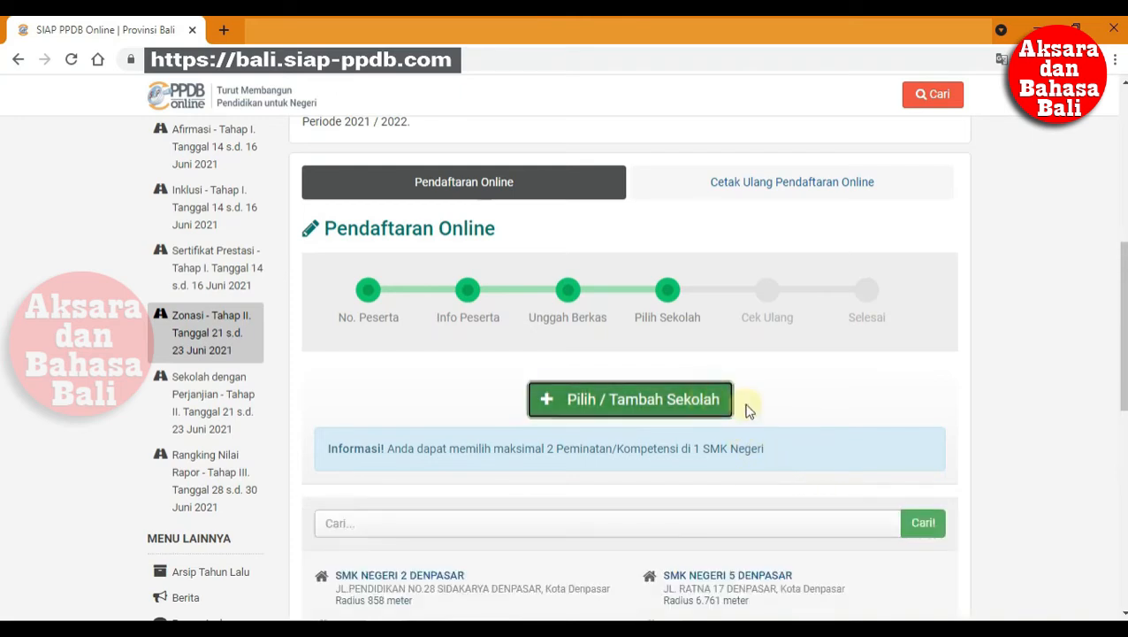
scroll(748, 410, "down", 3)
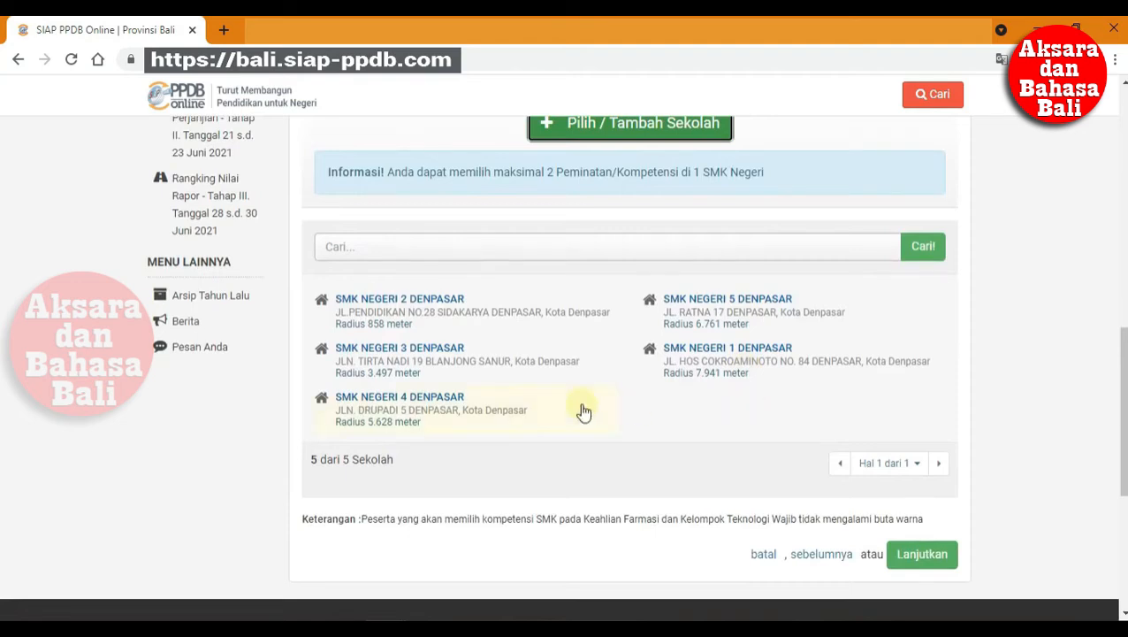
left_click(447, 301)
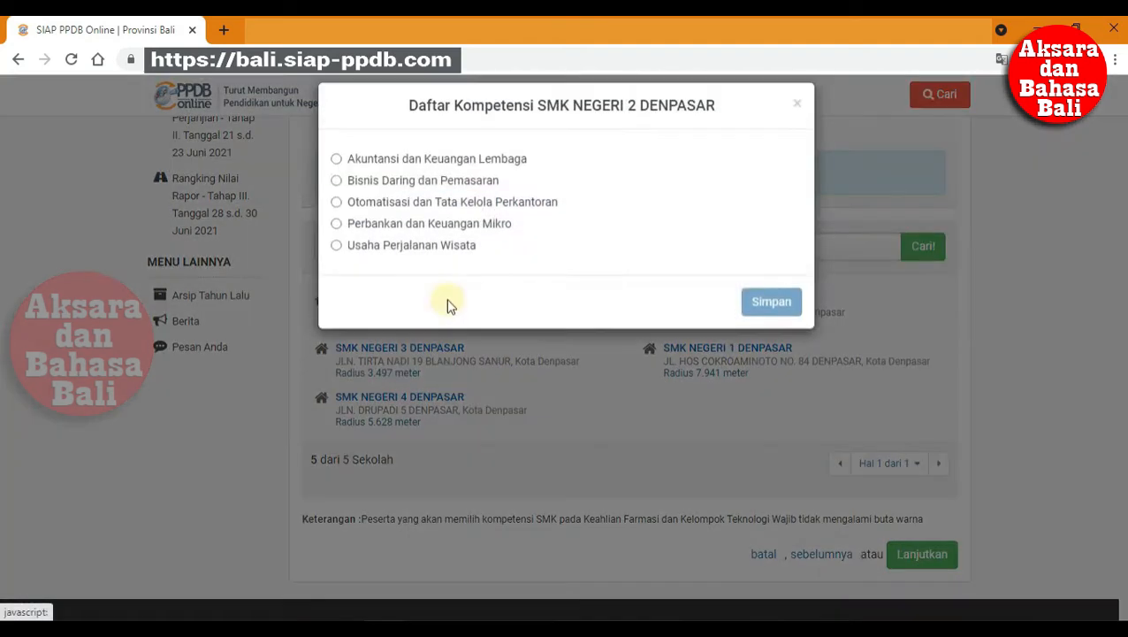
left_click(459, 204)
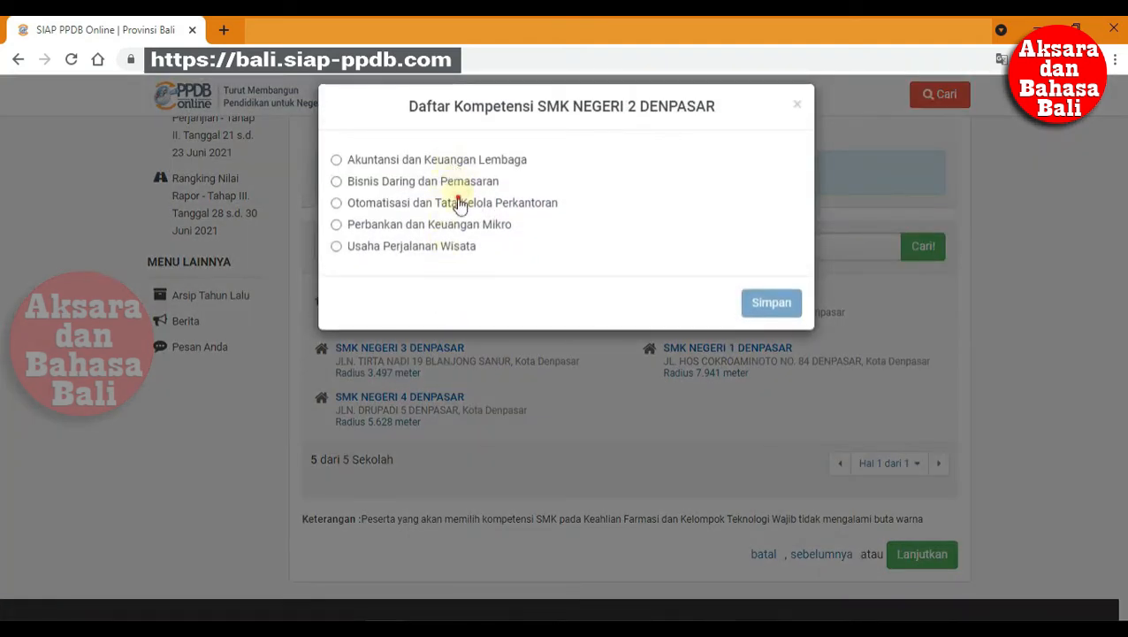
left_click(754, 298)
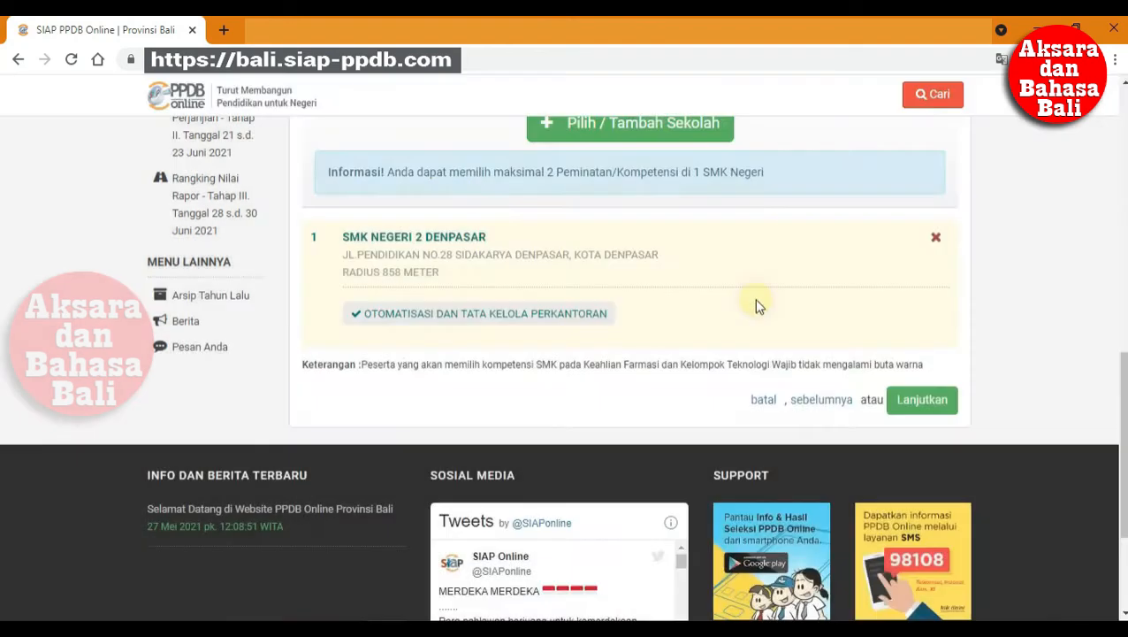
- Add SMK NEGERI 2 DENPASAR with Akuntansi dan Keuangan Lembaga as the second choice, then continue
left_click(650, 134)
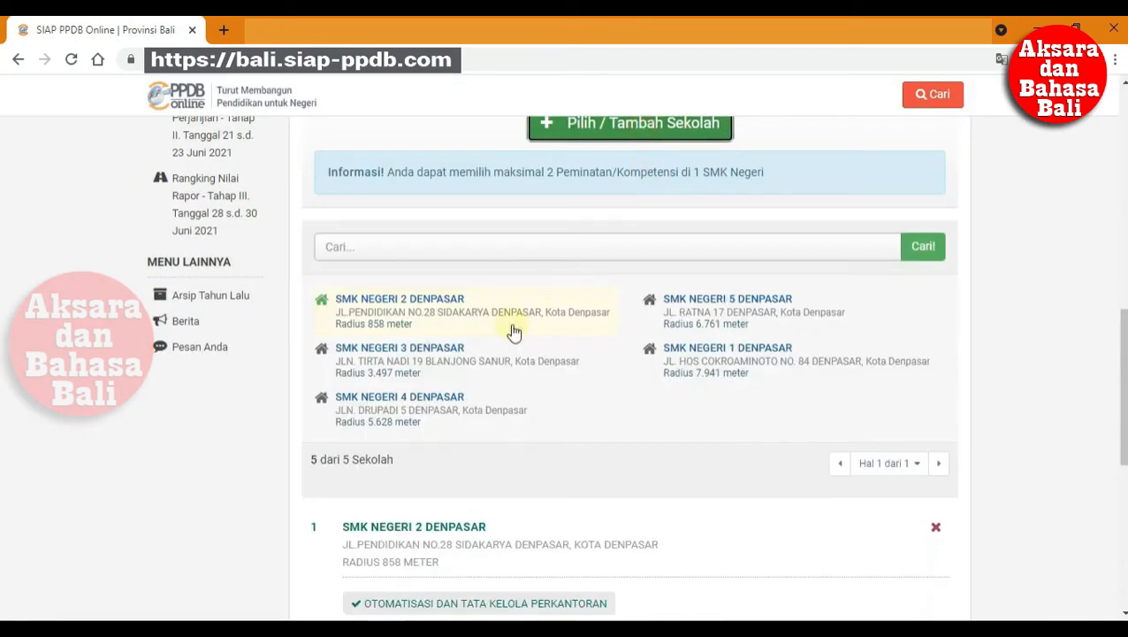
left_click(443, 298)
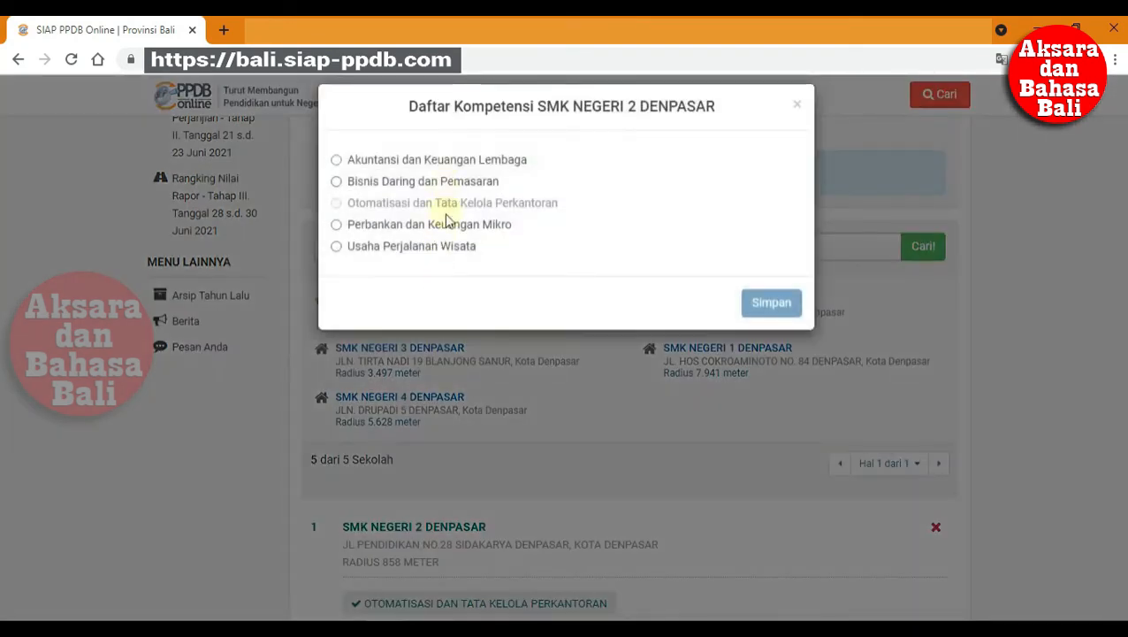
left_click(460, 160)
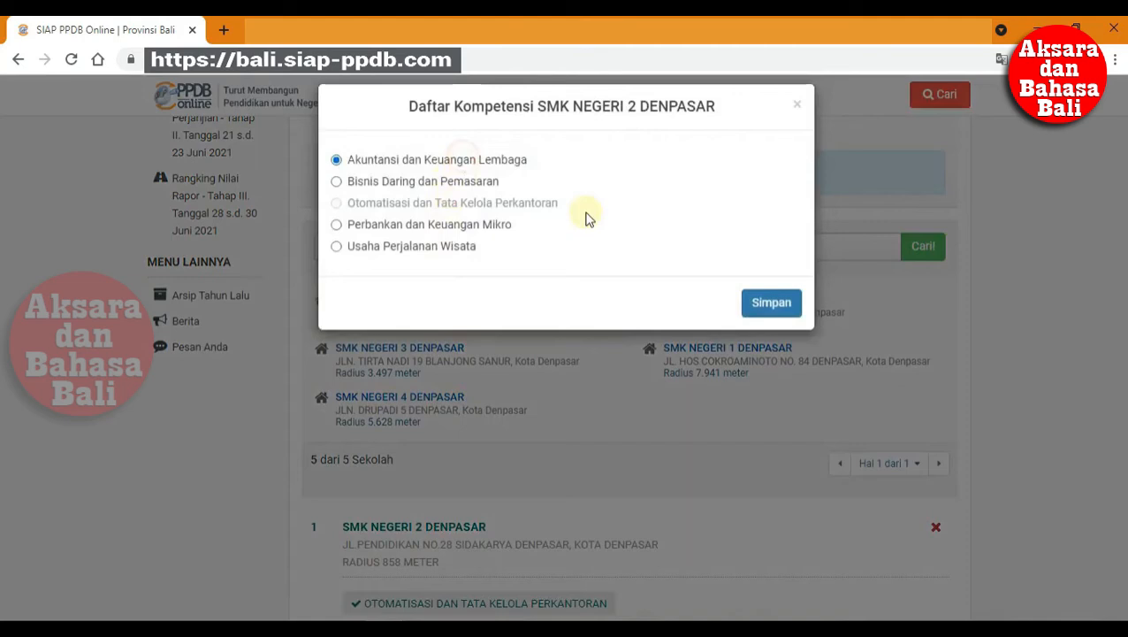
left_click(769, 302)
scroll(765, 415, "down", 2)
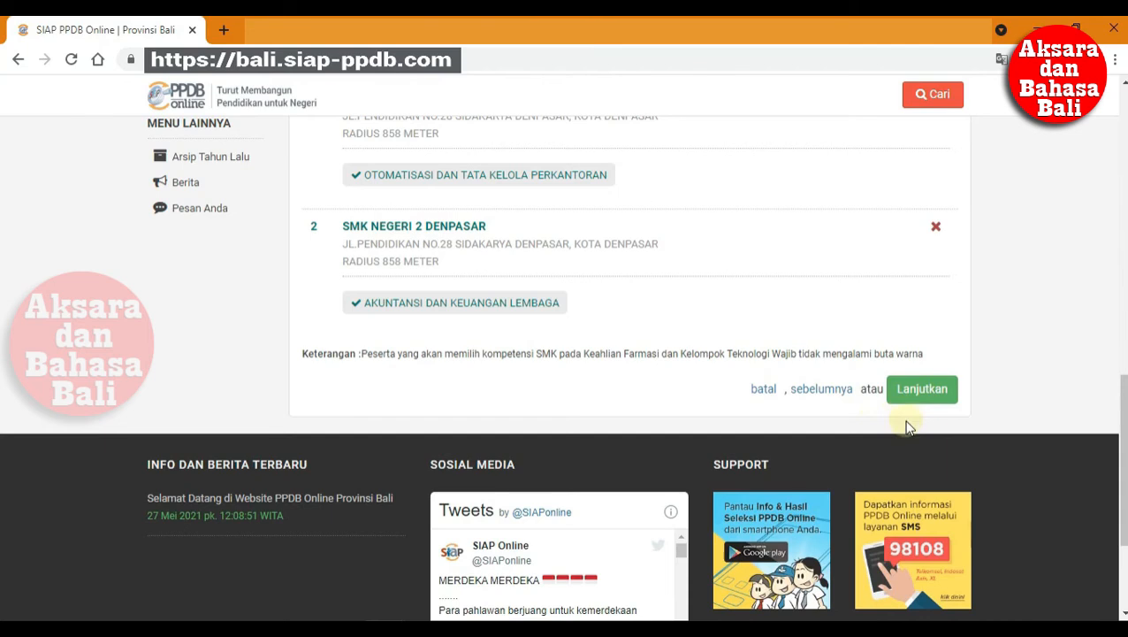
left_click(914, 387)
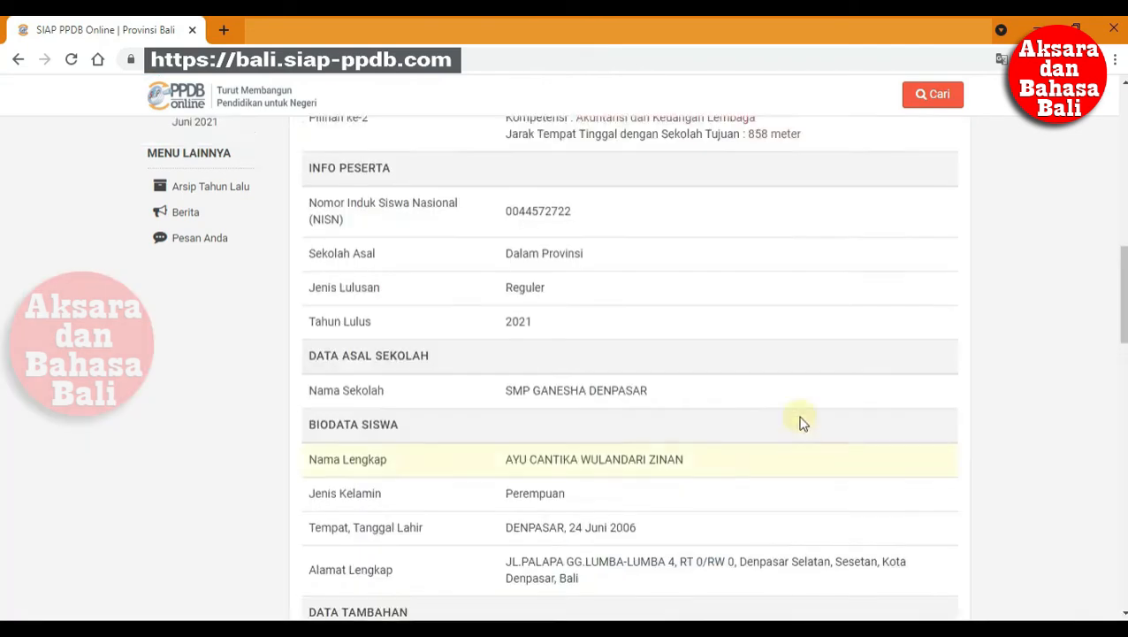
- Review the Cek Ulang summary, tick 'Setuju dengan pernyataan di atas', and submit the registration
scroll(803, 424, "down", 2)
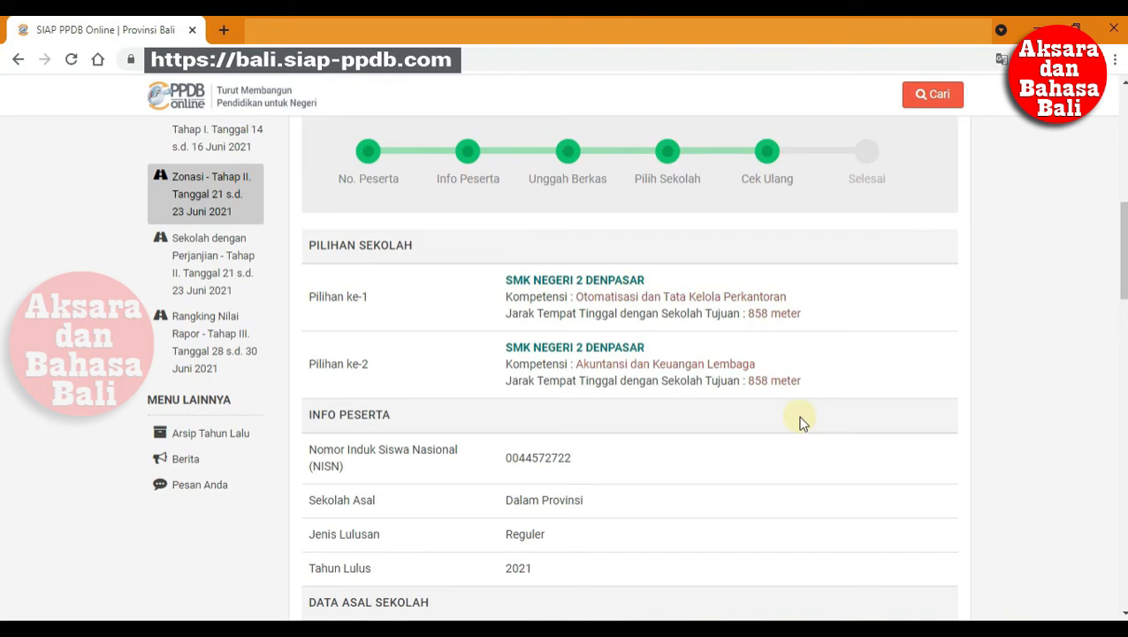
scroll(801, 424, "down", 3)
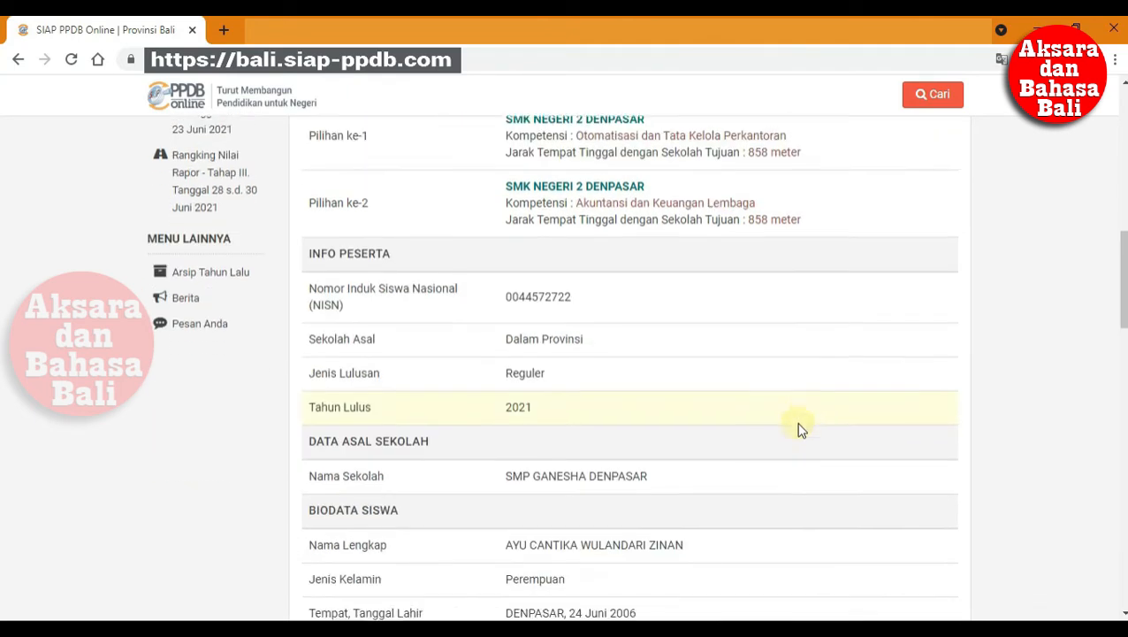
scroll(801, 430, "down", 9)
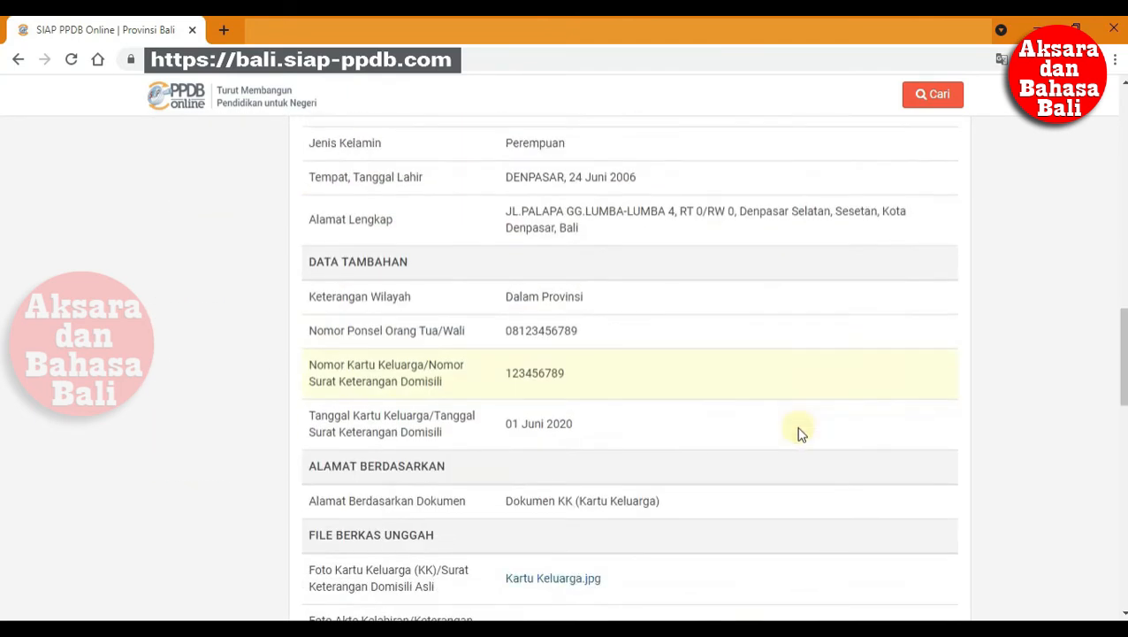
scroll(800, 436, "down", 2)
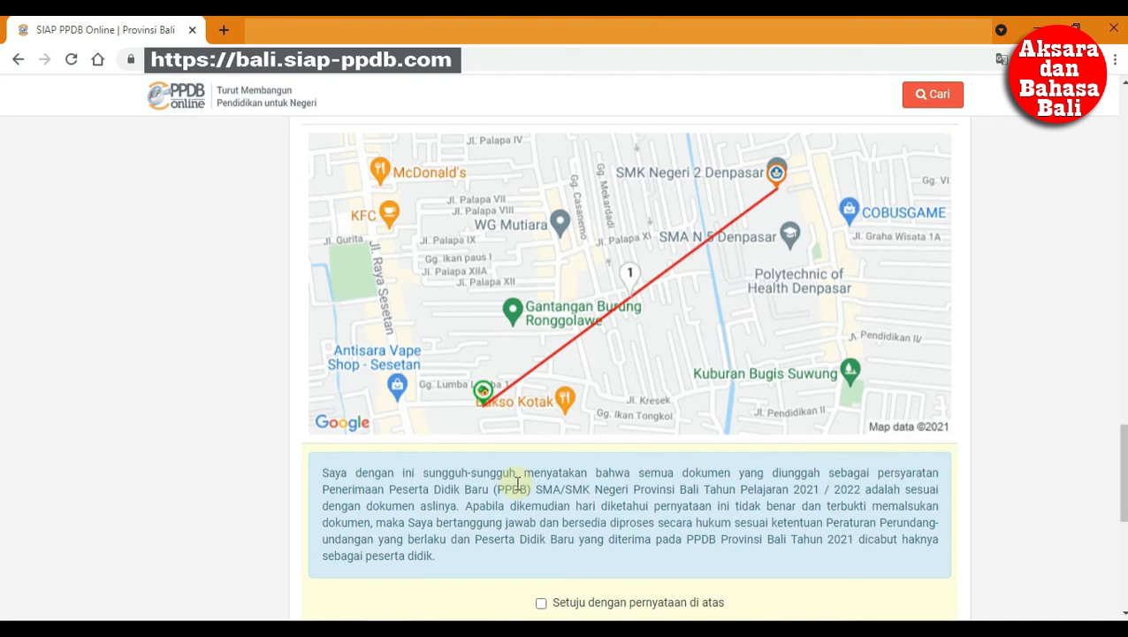
scroll(596, 547, "down", 2)
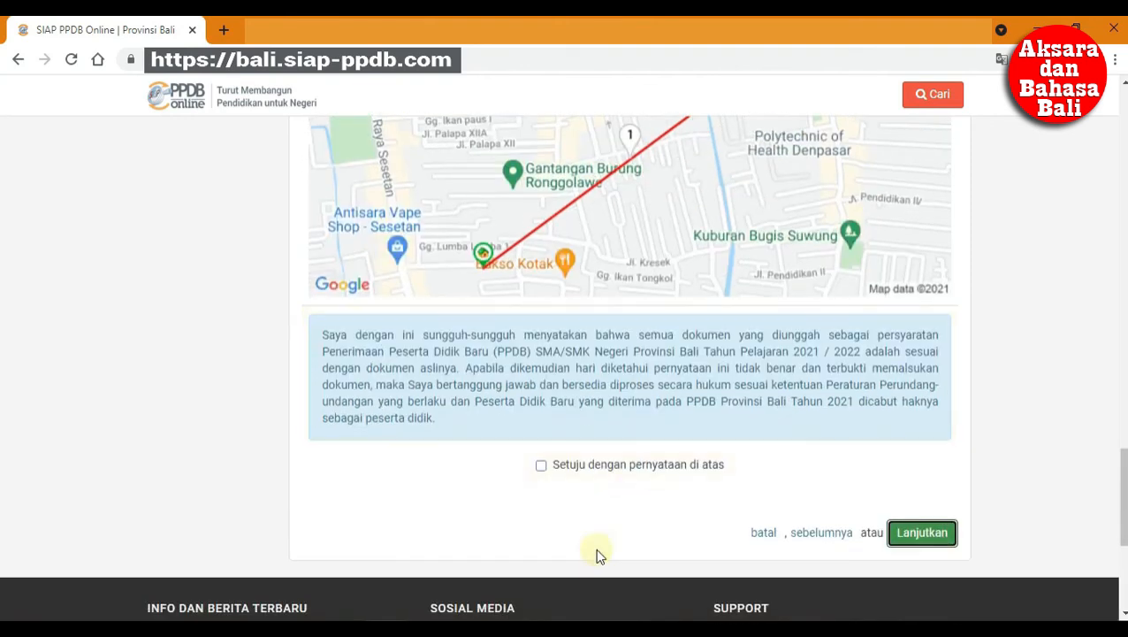
left_click(590, 467)
left_click(911, 541)
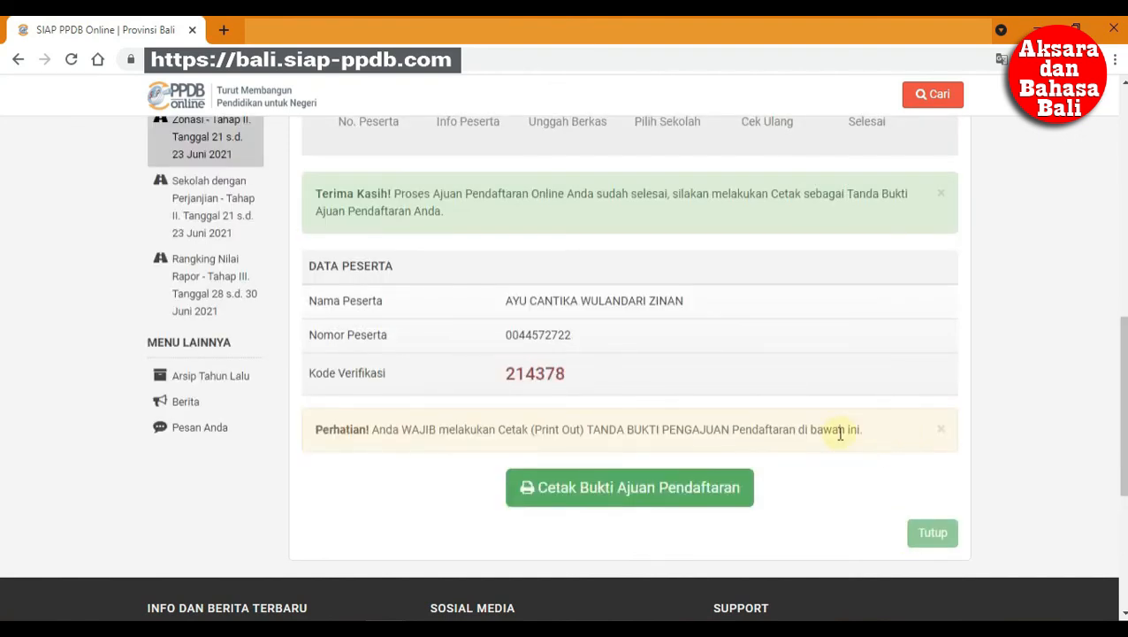
- Open the Tanda Bukti Pengajuan Pendaftaran proof and save it as a PDF
left_click(663, 488)
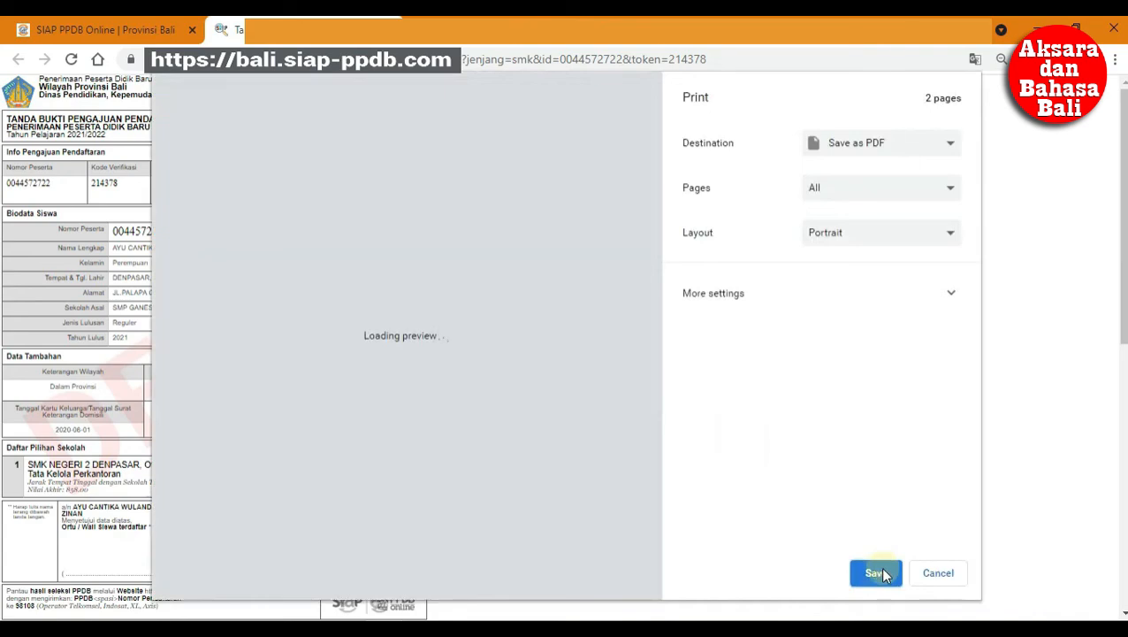
left_click(878, 573)
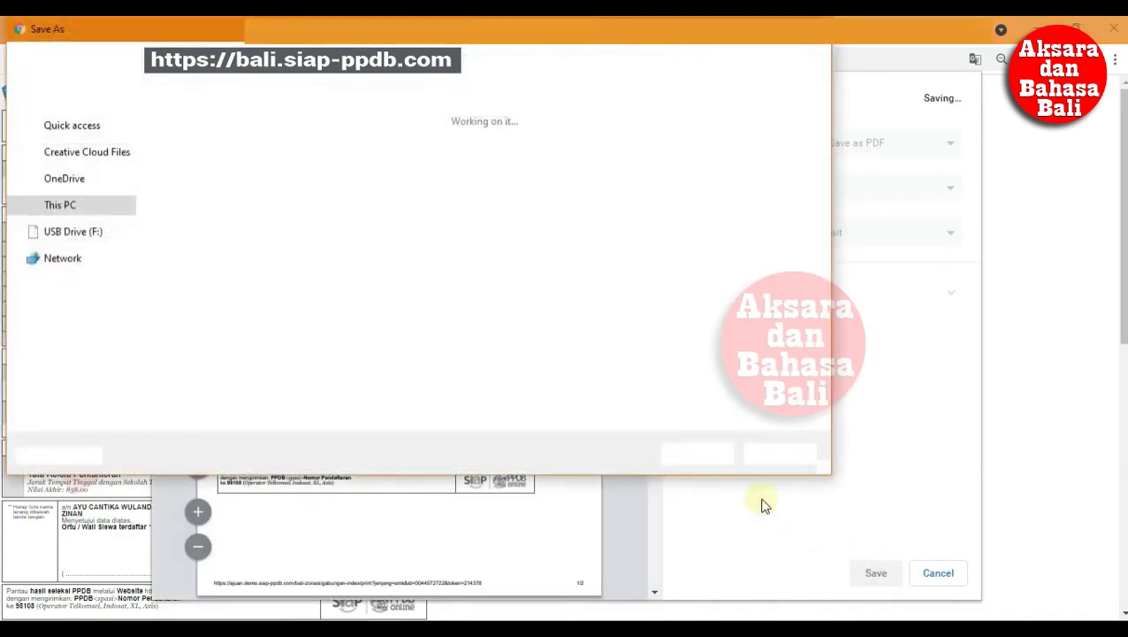
left_click(675, 451)
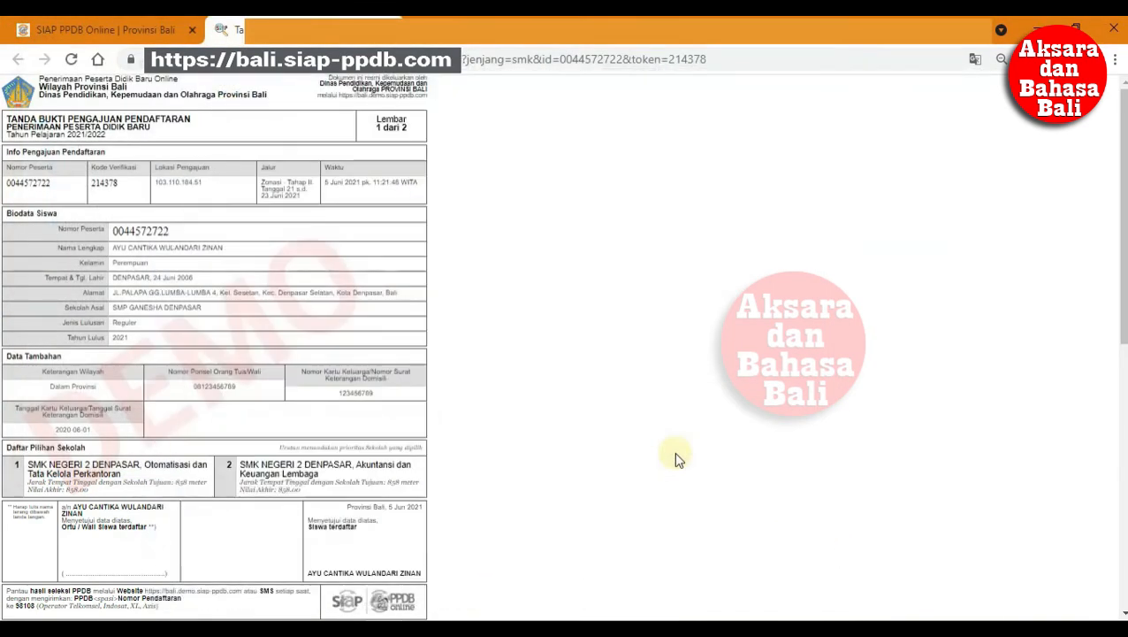